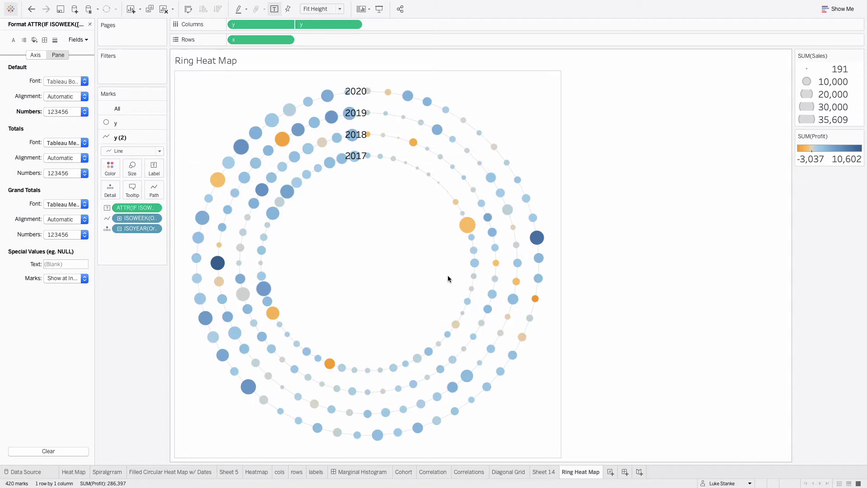
- Add a blank worksheet, Sheet 15, next to the Ring Heat Map sheet
left_click(610, 472)
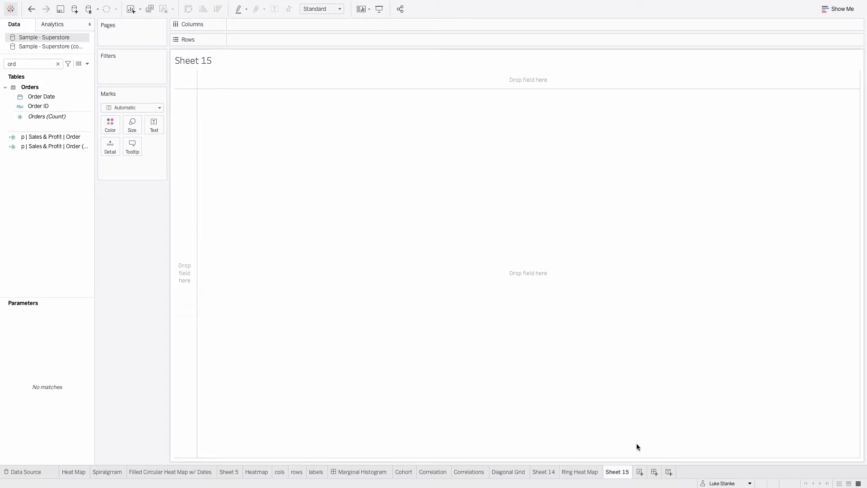
- Switch to Sheet 14's table of weekly order counts for 2017–2020
left_click(545, 470)
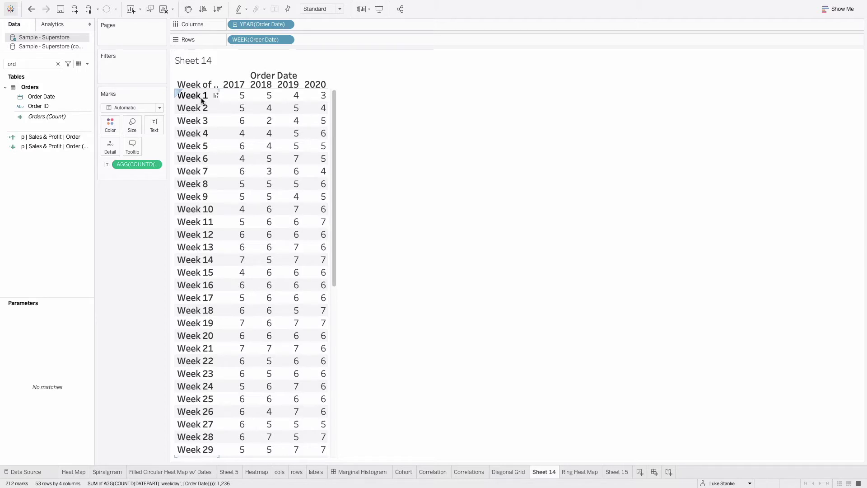
- Set both the YEAR and WEEK(Order Date) pills to ISO-8601 week-based dates
right_click(272, 26)
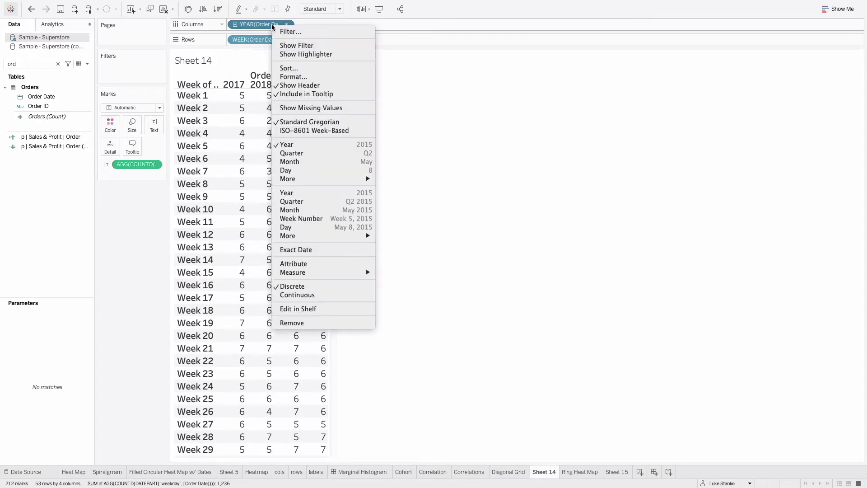
left_click(300, 132)
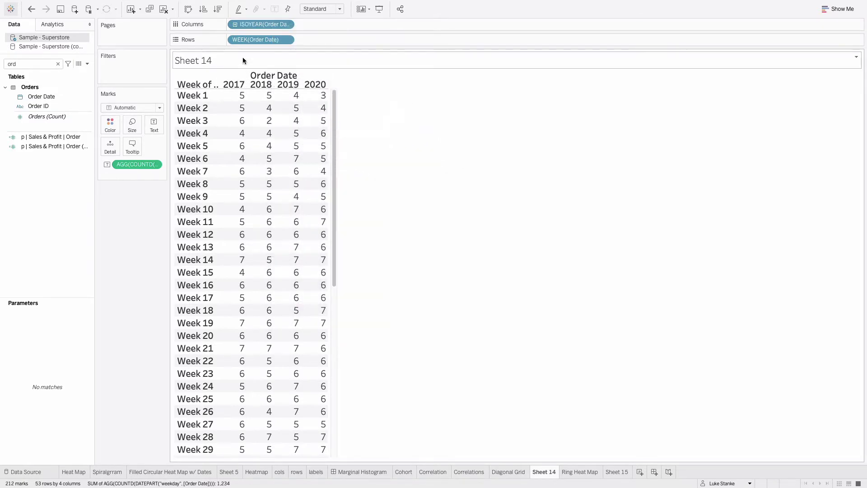
right_click(251, 42)
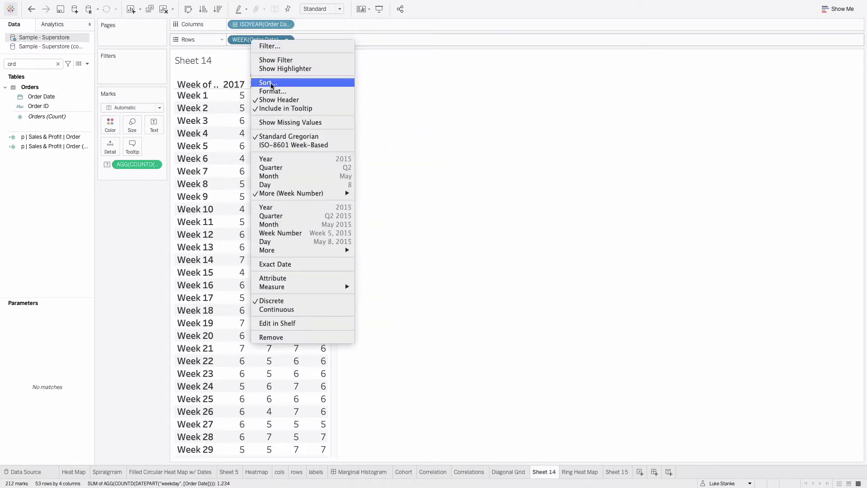
left_click(285, 144)
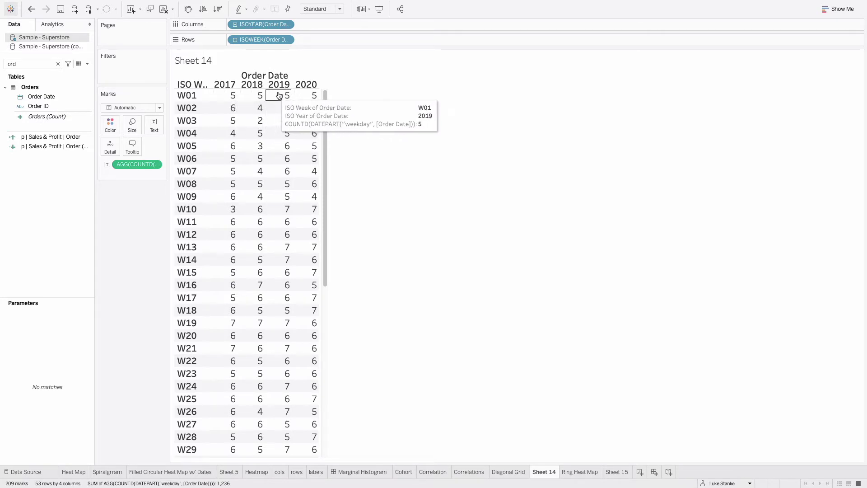
- Confirm W53 shows only 3 orders in 2020, comparing standard weeks by undoing and redoing
scroll(249, 211, "down", 5)
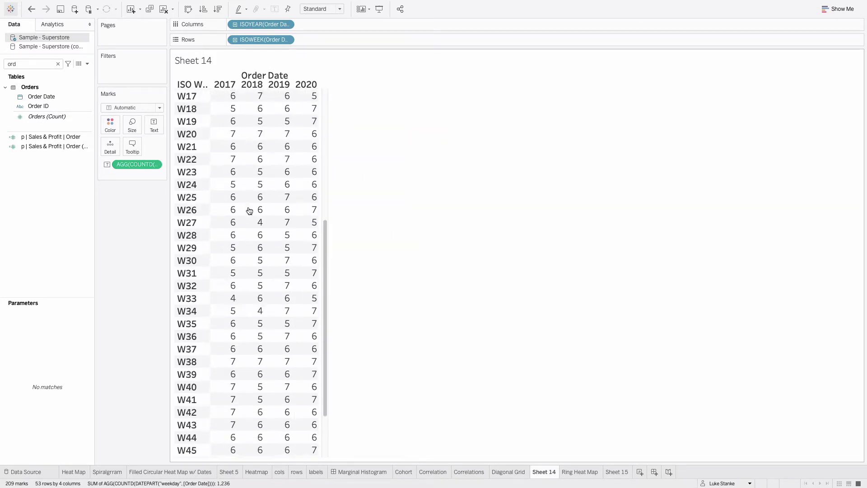
scroll(249, 211, "down", 3)
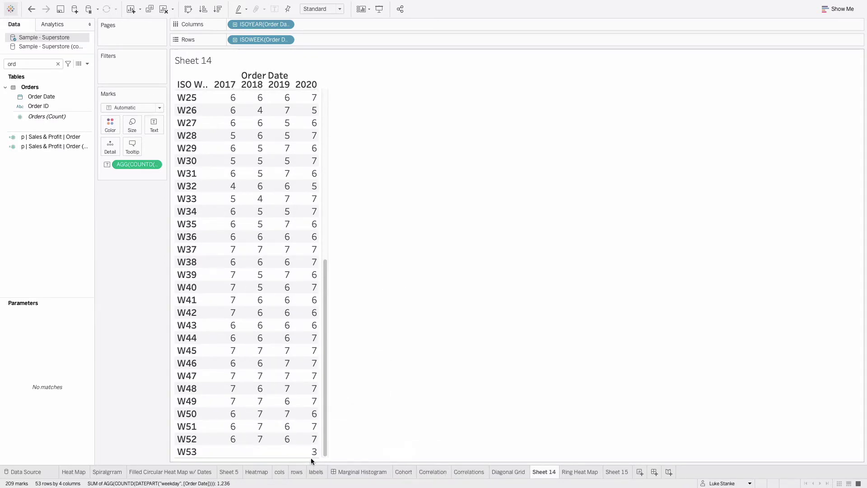
mouse_move(317, 456)
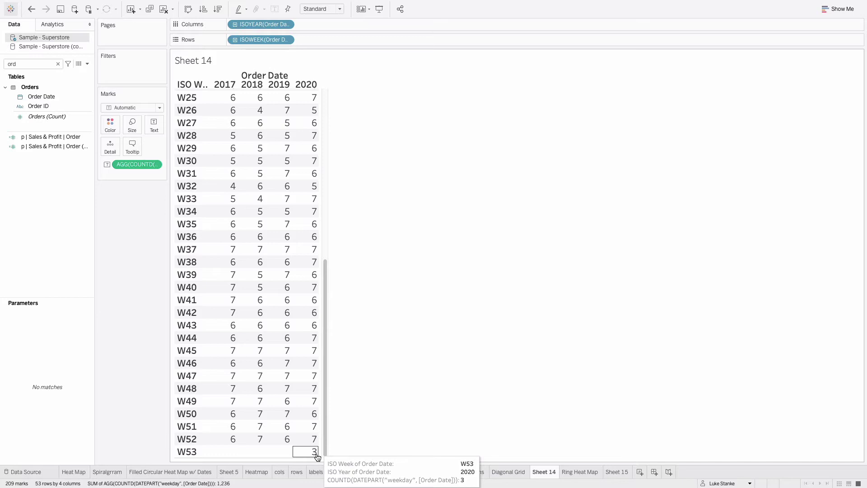
key("ctrl+z")
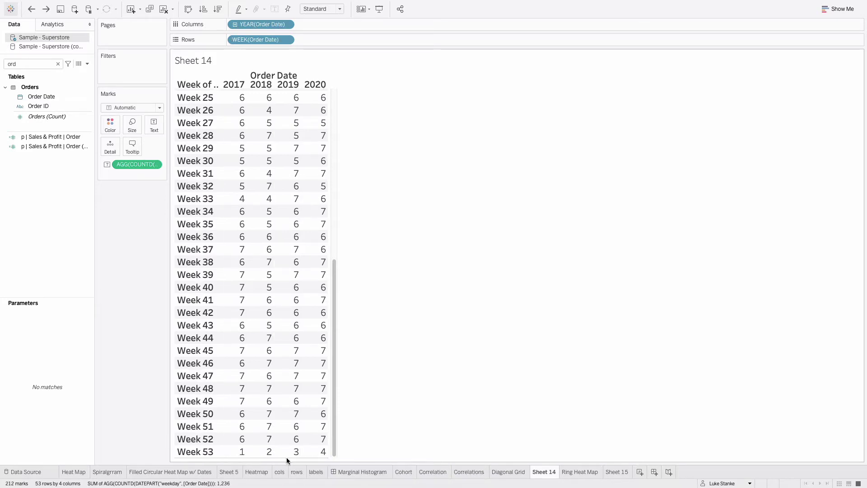
key("ctrl+y")
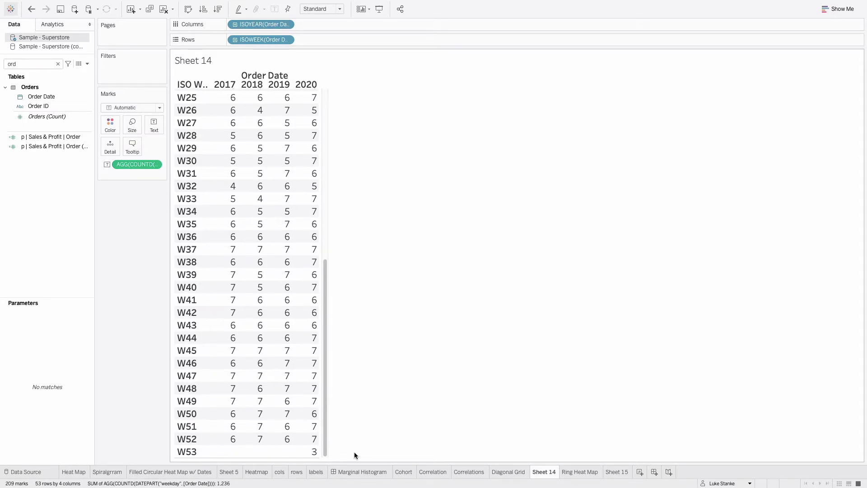
- Start a new calculated field from Sheet 15's data pane
left_click(619, 474)
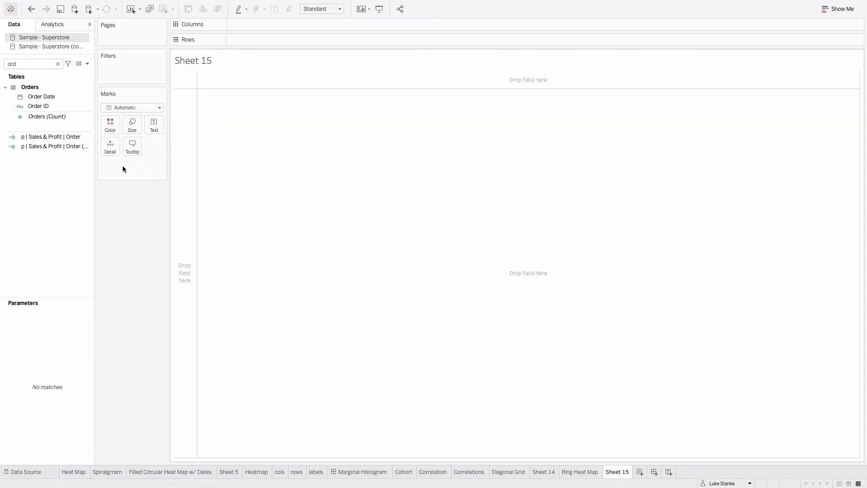
left_click(87, 63)
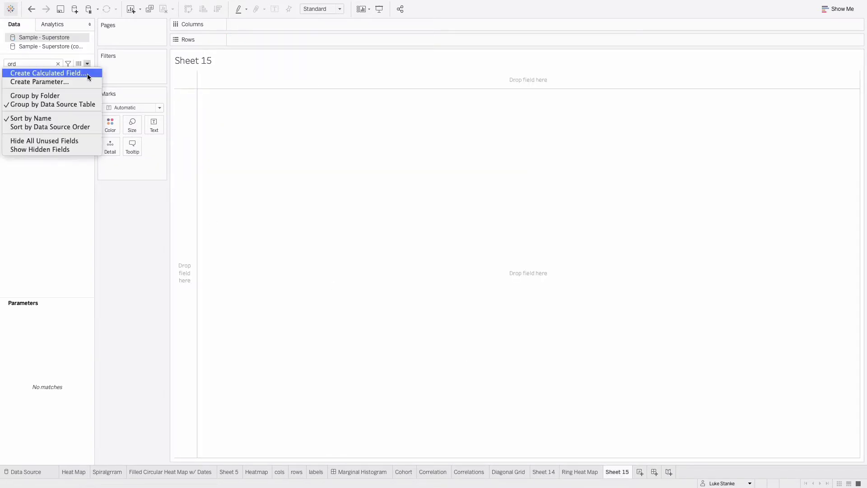
left_click(88, 74)
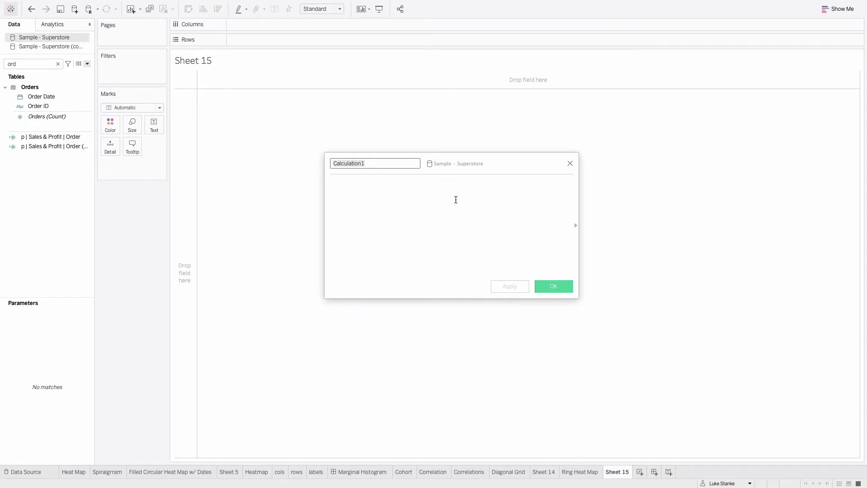
left_click(442, 204)
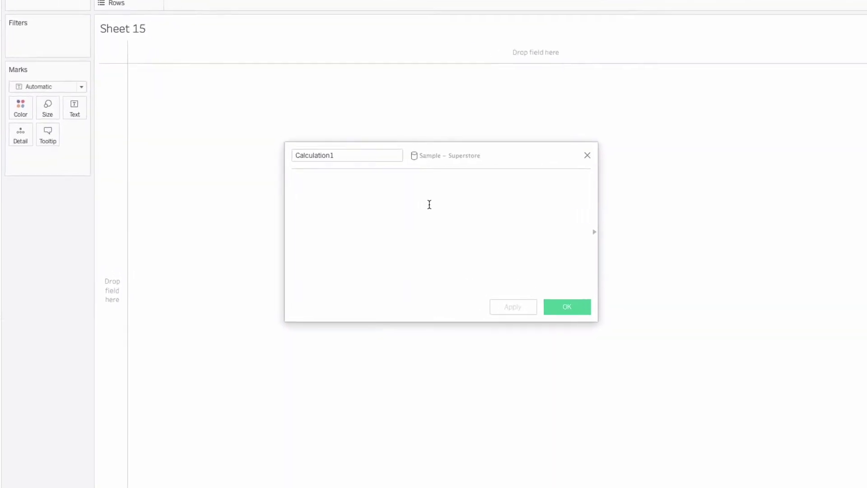
- Begin the formula with 2 * PI() * ((ISOWEEK([Order Date]) - 1))
type("2")
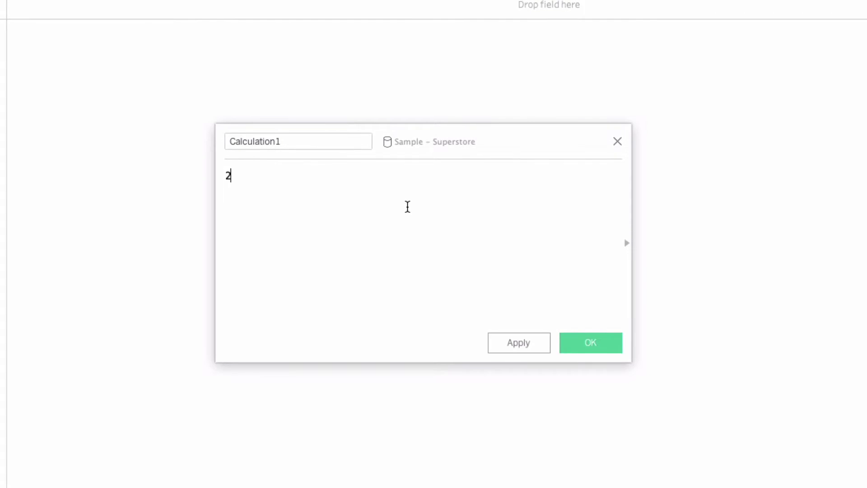
type(" * PI() ")
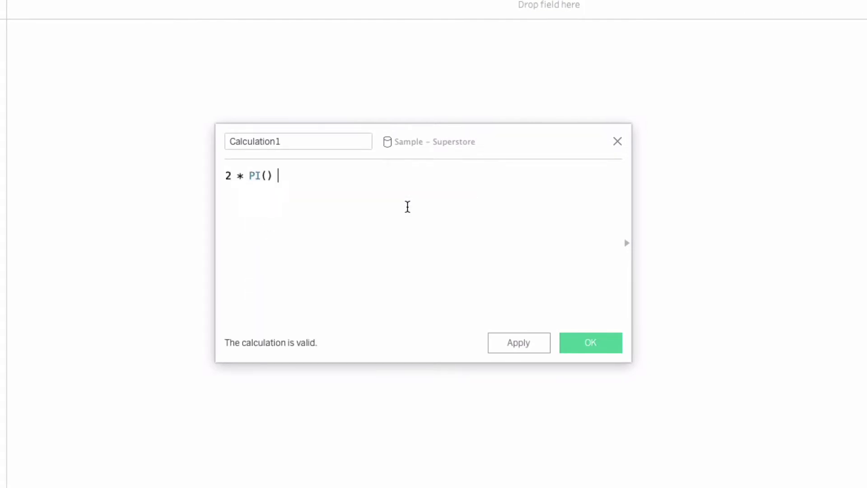
type("*")
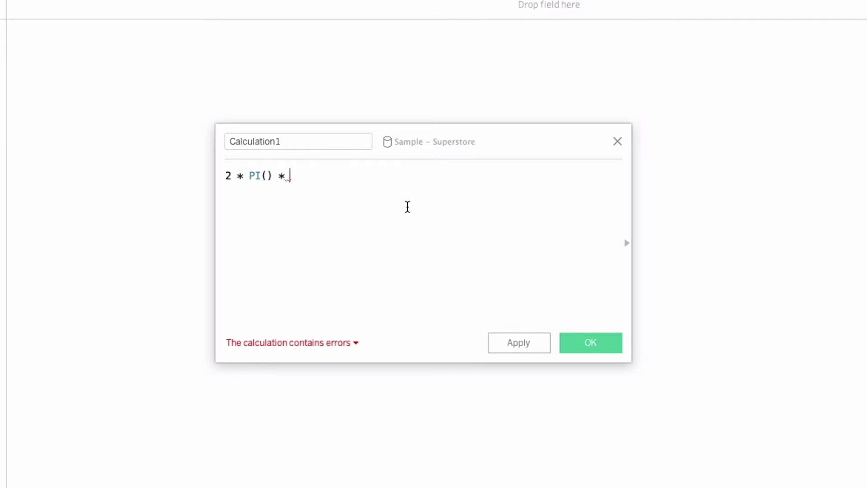
type("(")
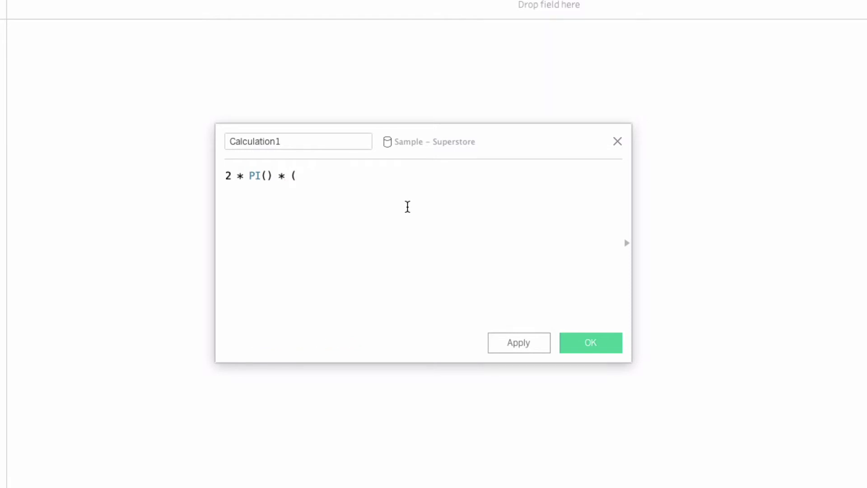
type("(ISOWEE")
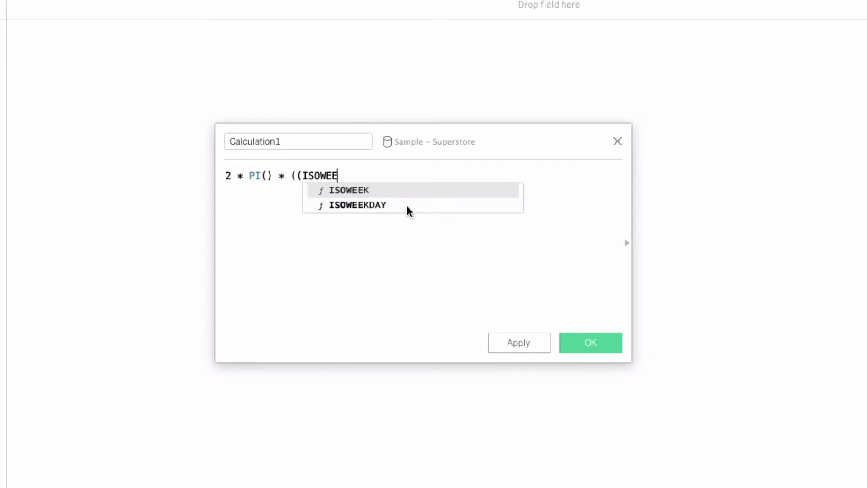
type("K(ORd")
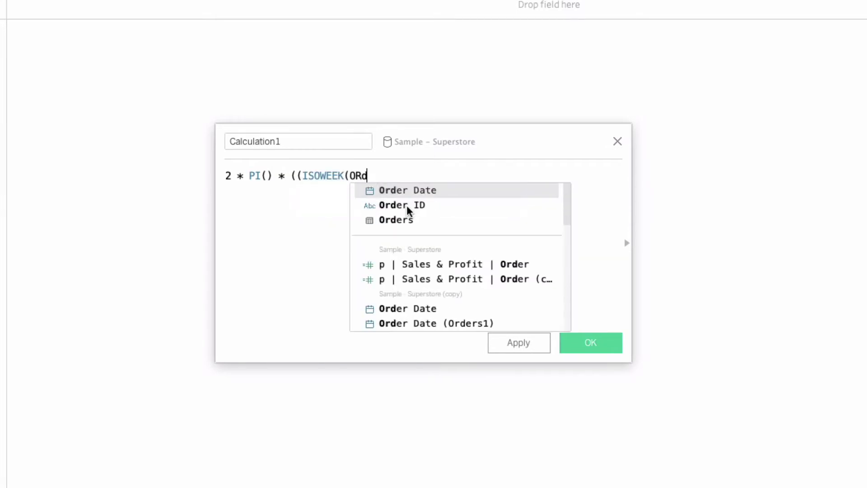
key("Return")
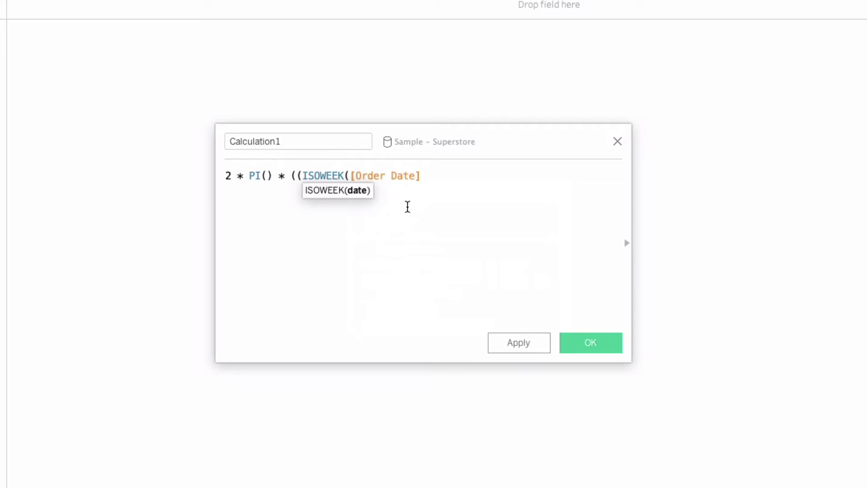
type(") - 1")
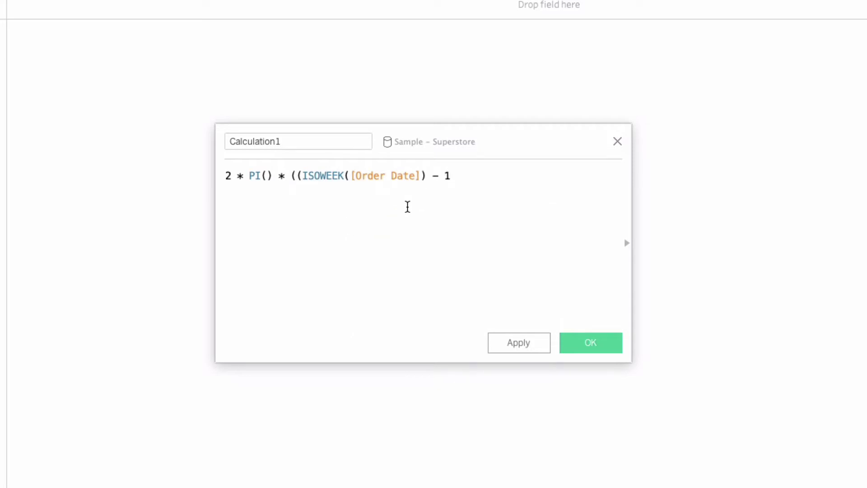
type(")")
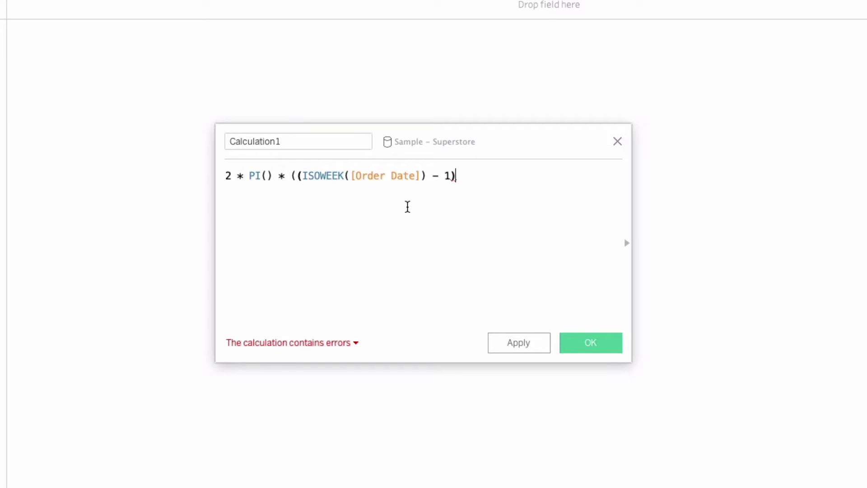
key("shift+Left")
key("shift+Left")
key("shift+Left")
key("shift+Left")
key("shift+Left")
key("shift+Left")
key("shift+Left")
key("shift+Left")
key("shift+Left")
key("shift+Left")
key("shift+Left")
key("shift+Left")
key("shift+Left")
key("shift+Left")
key("shift+Left")
key("shift+Left")
key("shift+Left")
key("shift+Left")
key("shift+Left")
key("shift+Left")
key("shift+Right")
key("shift+Right")
key("shift+Right")
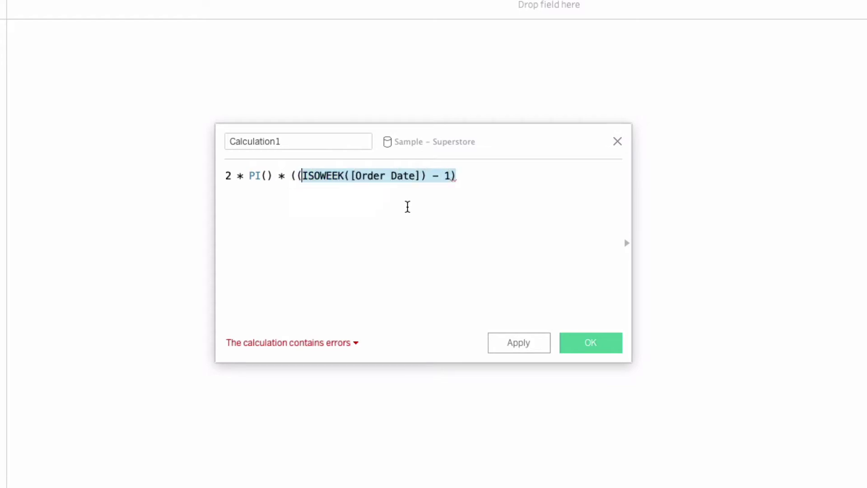
key("shift+Right")
key("Right")
- Append the divisor / {FIXED ISOYEAR([Order Date]) to the formula
type("/")
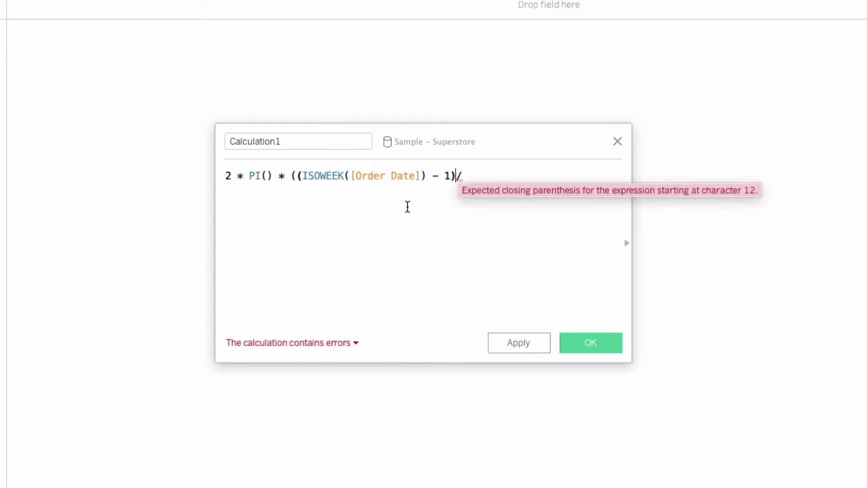
type(" {")
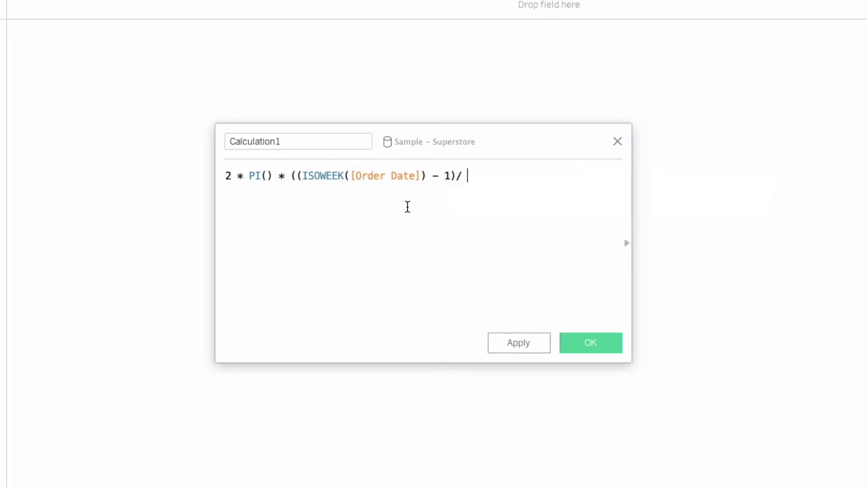
type("FIXED ISO")
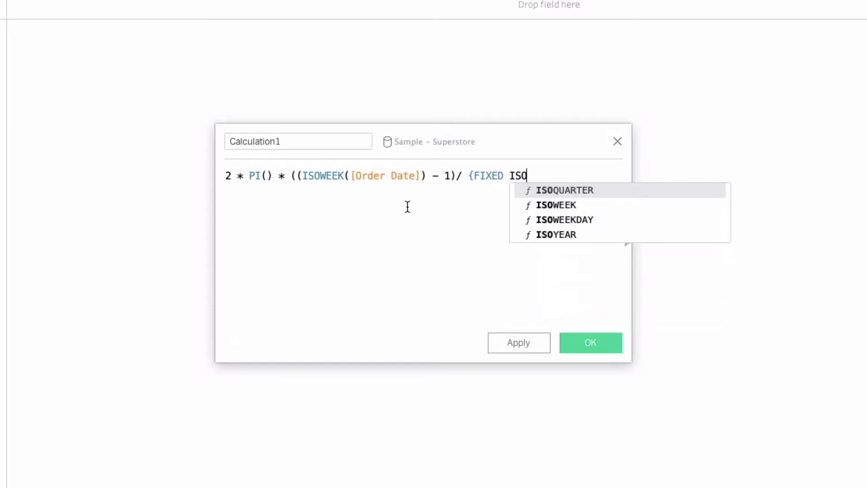
type("YE")
key("Return")
type("Or")
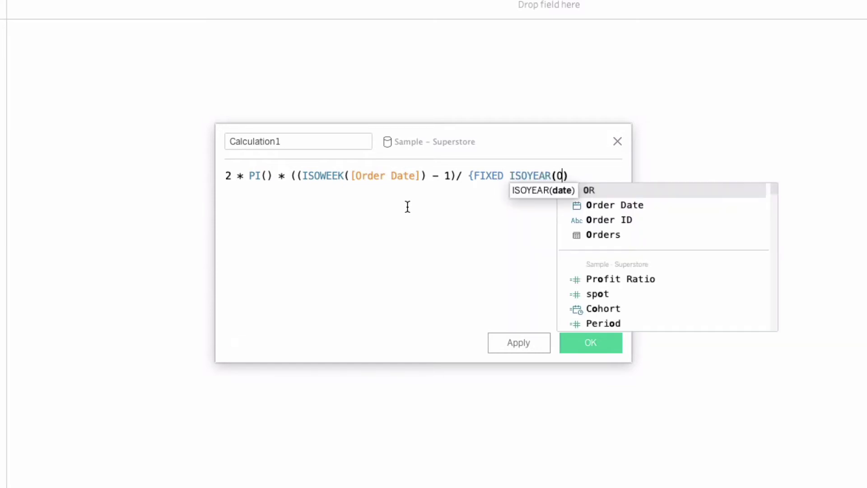
key("Down")
key("Return")
key("Right")
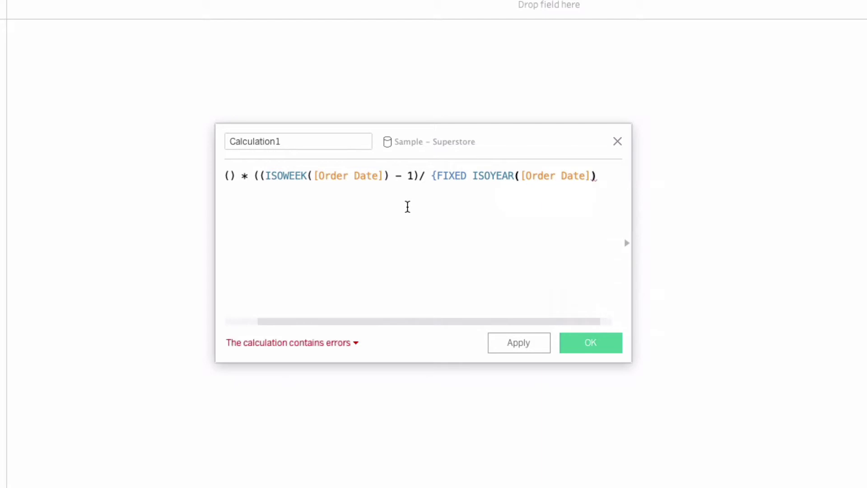
- Complete the FIXED expression with : MAX(ISOWEEK([Order Date]))}
type(": MI")
key("BackSpace")
type("AX")
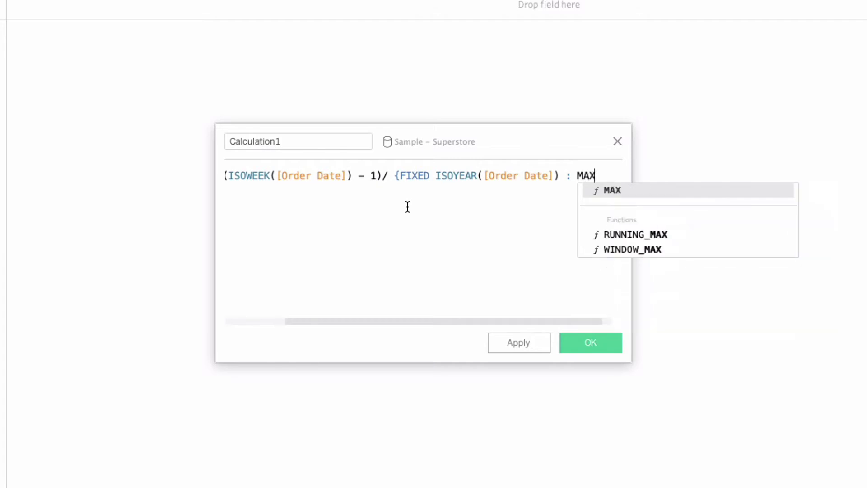
key("Return")
type("IS")
type("O")
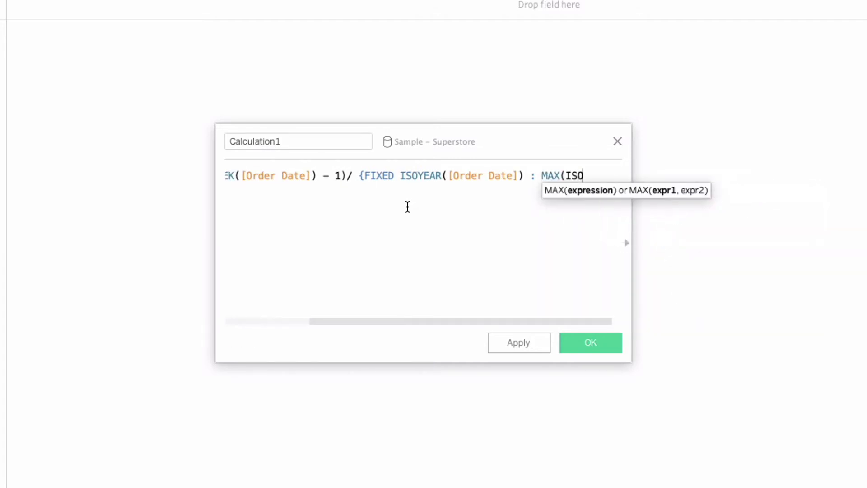
type("WEEK(")
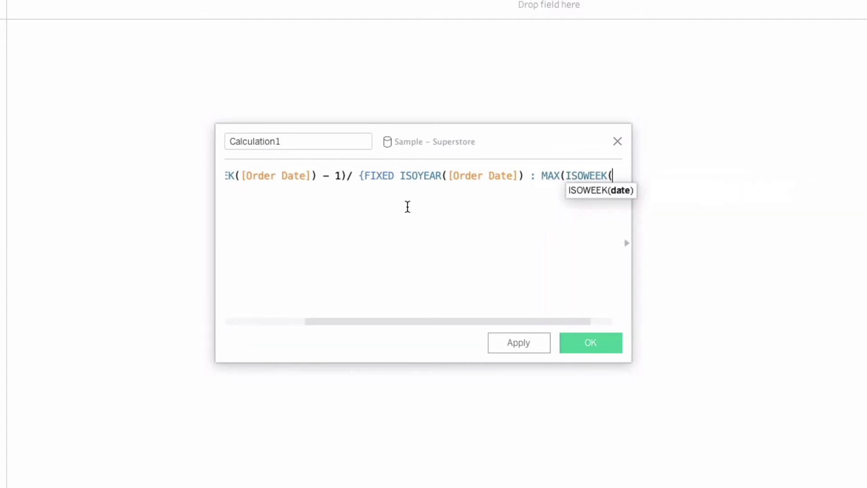
type("ORd")
key("Return")
type(")}")
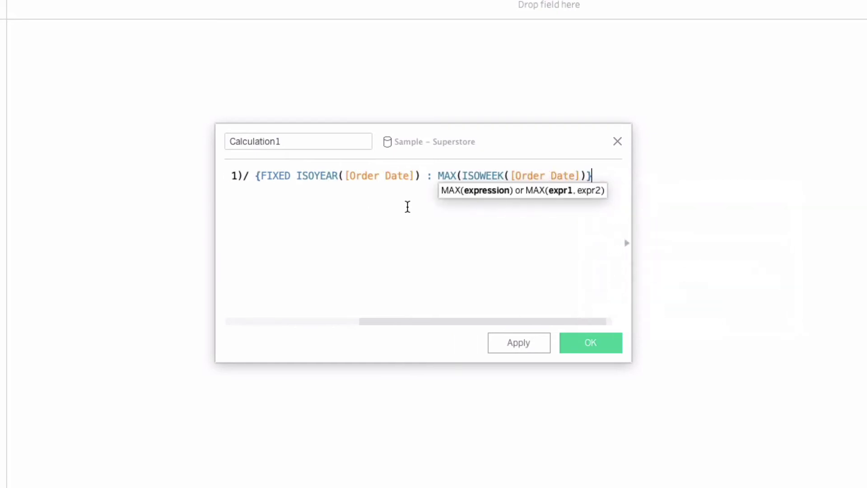
key("BackSpace")
type(")}")
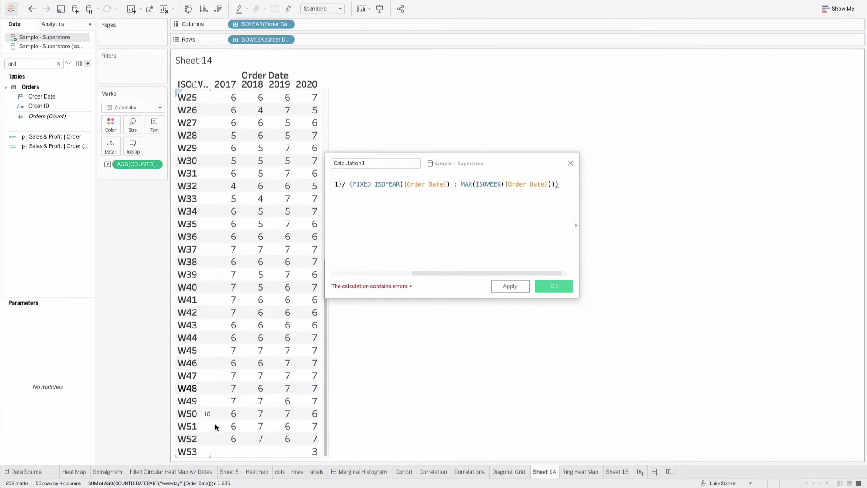
- Rename Calculation1 to 'radians' and save the field
mouse_move(311, 459)
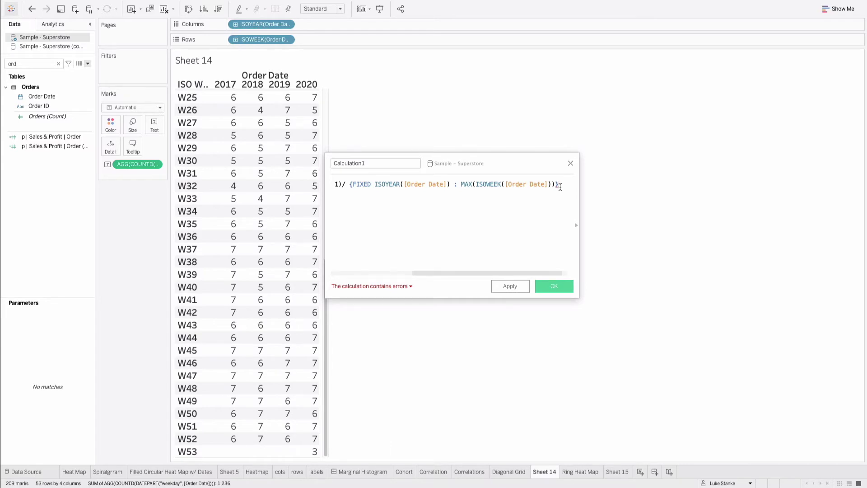
double_click(350, 164)
type("radians")
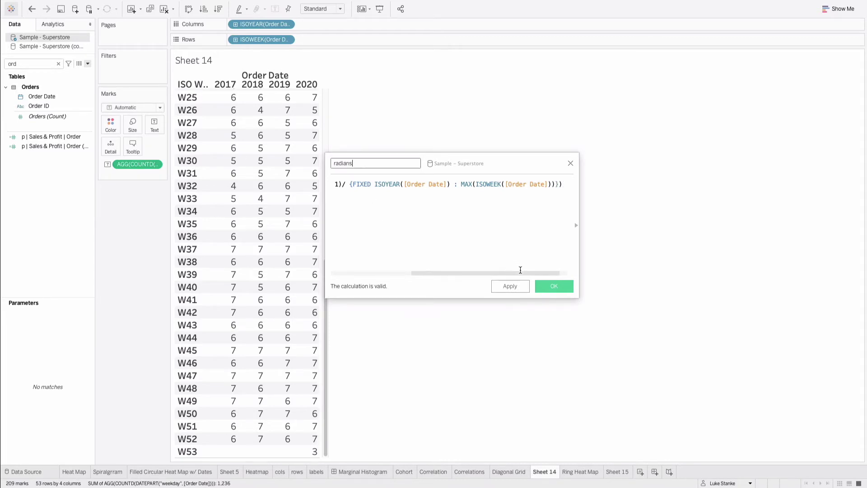
left_click(548, 289)
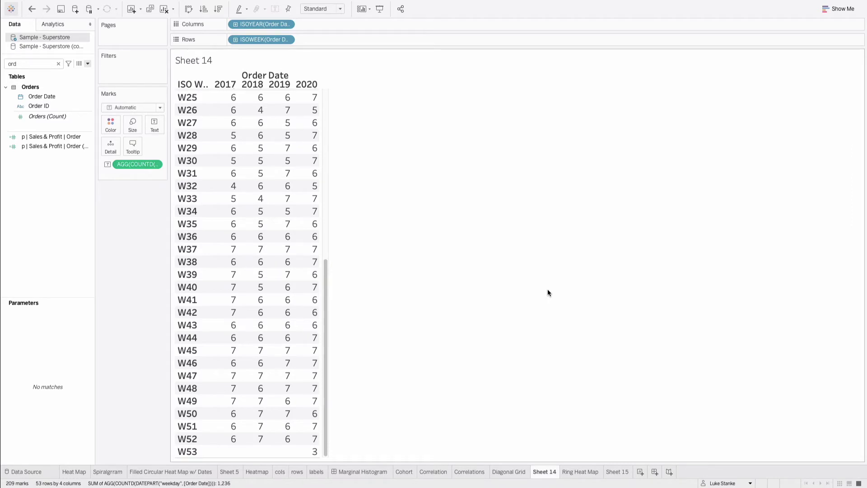
- Go back to the blank Sheet 15 and open a new calculated field editor
left_click(574, 471)
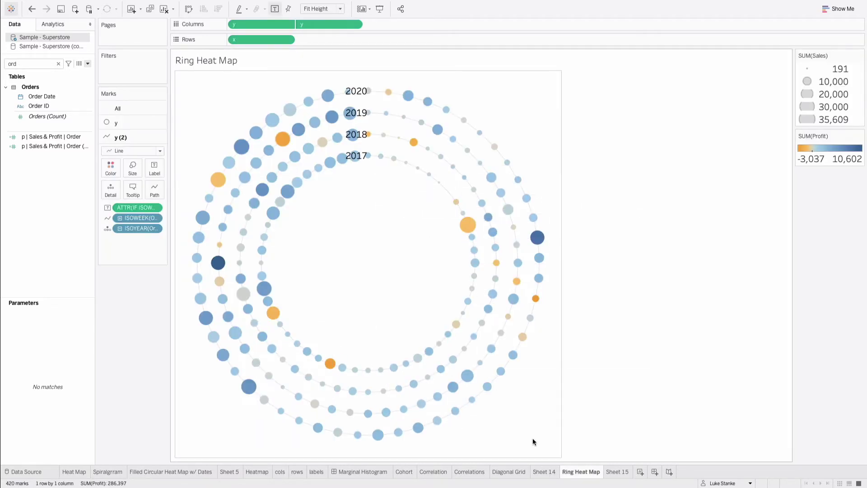
left_click(624, 473)
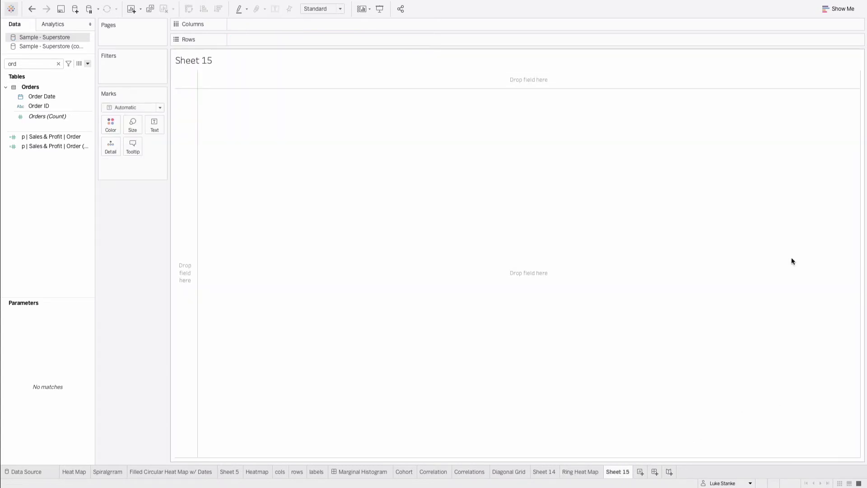
left_click(88, 63)
left_click(83, 71)
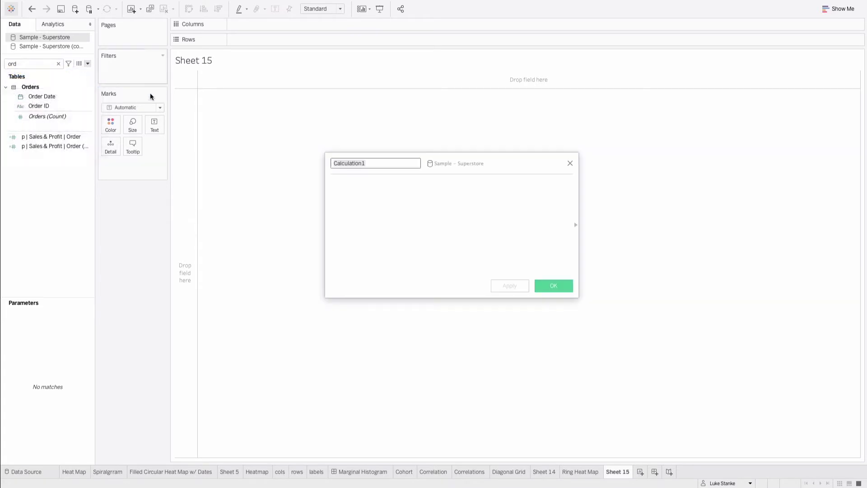
- Name the field 'ring height' and enter ISOYEAR([Order Date]) - {MIN(ISOYEAR([Order Date]))}
type("rin")
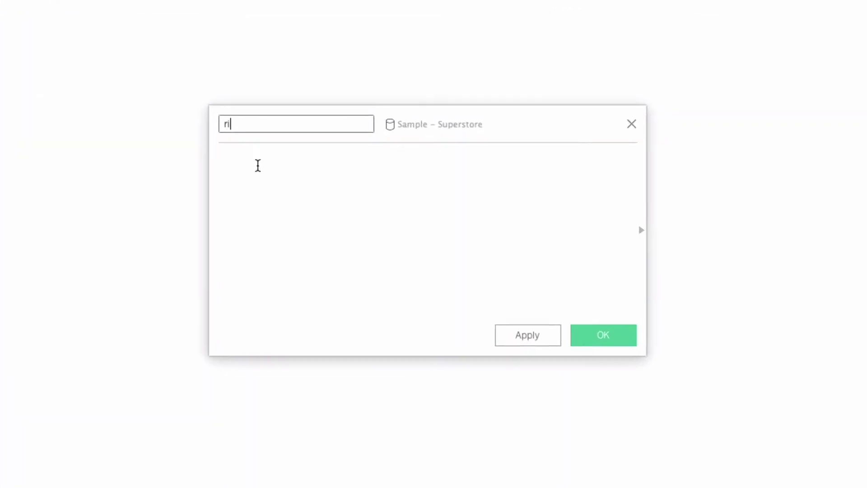
type("g height")
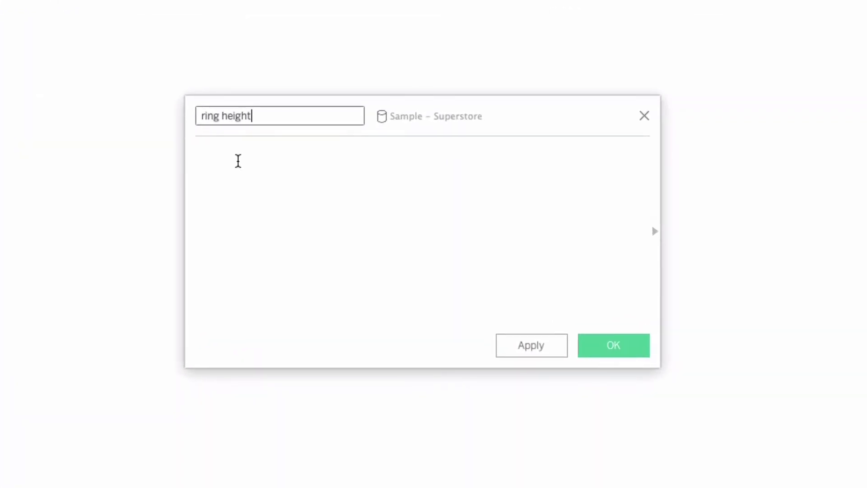
left_click(238, 161)
type("I")
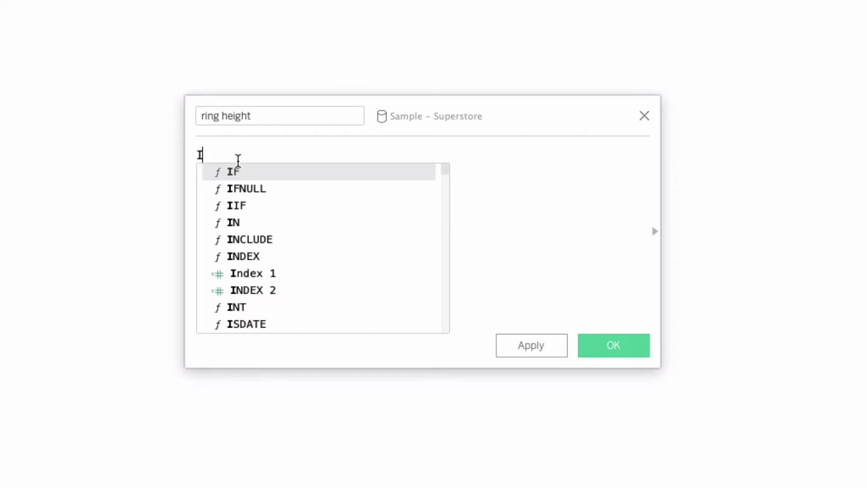
type("SOYEAR(ord")
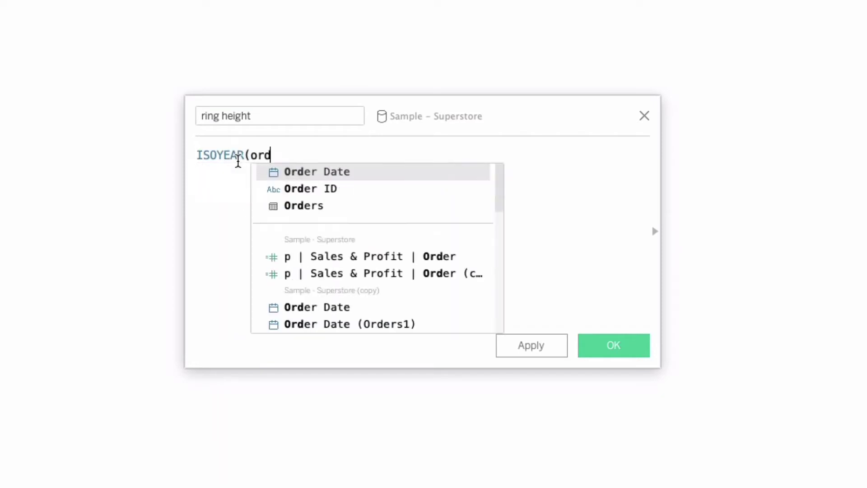
key("Return")
type(") - ")
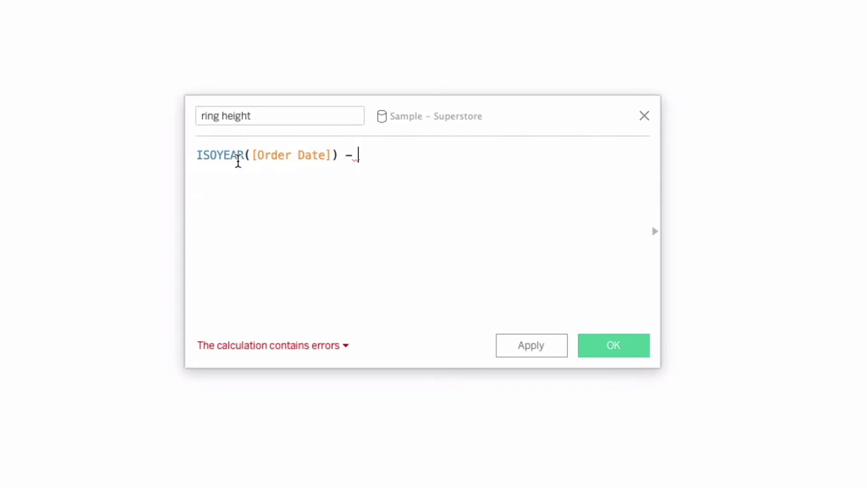
type("{MIN(")
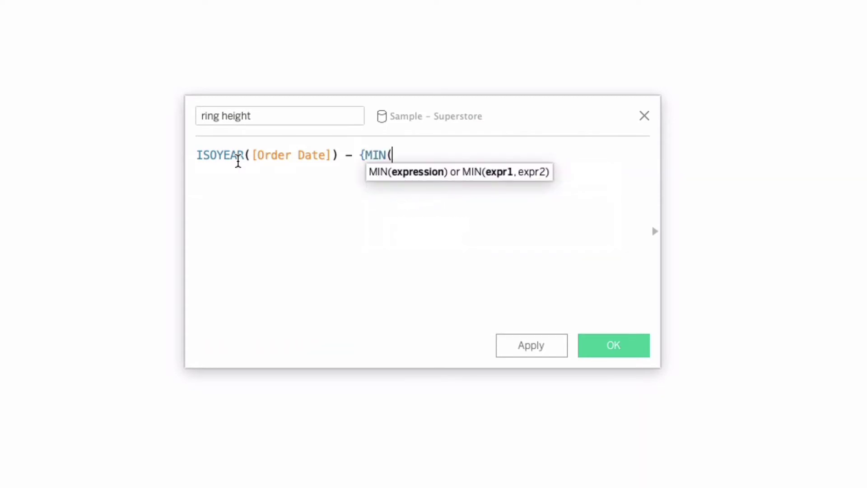
type("ISOYE")
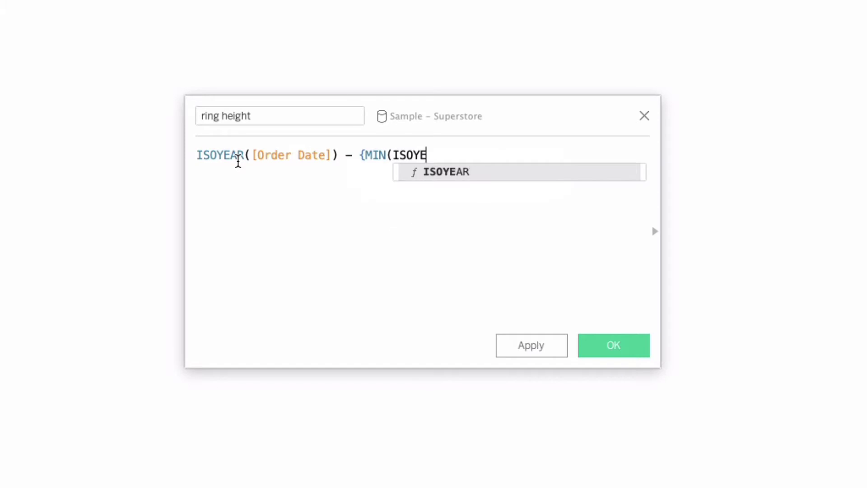
key("Return")
type("Ord")
key("Return")
type(")}")
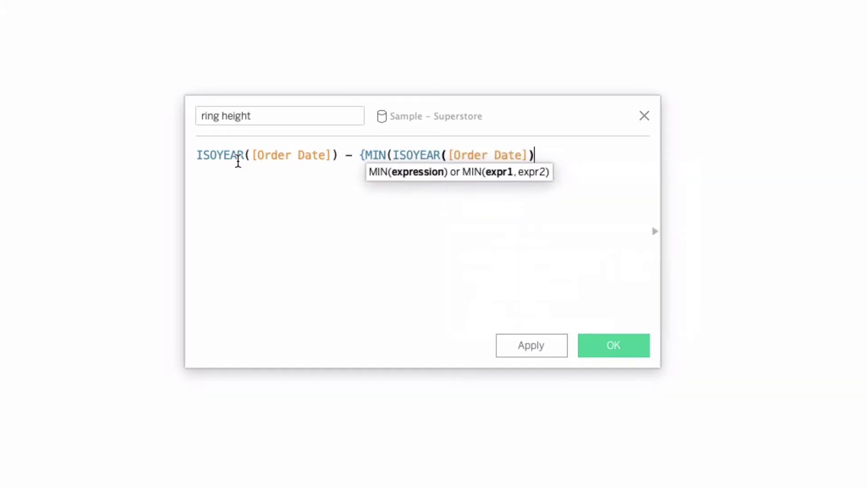
- Fix the calculation error by adding the missing closing parenthesis before the brace
key("Left")
key("shift+Left")
key("shift+Left")
key("shift+Left")
key("shift+Left")
key("shift+Left")
key("shift+Left")
key("shift+Left")
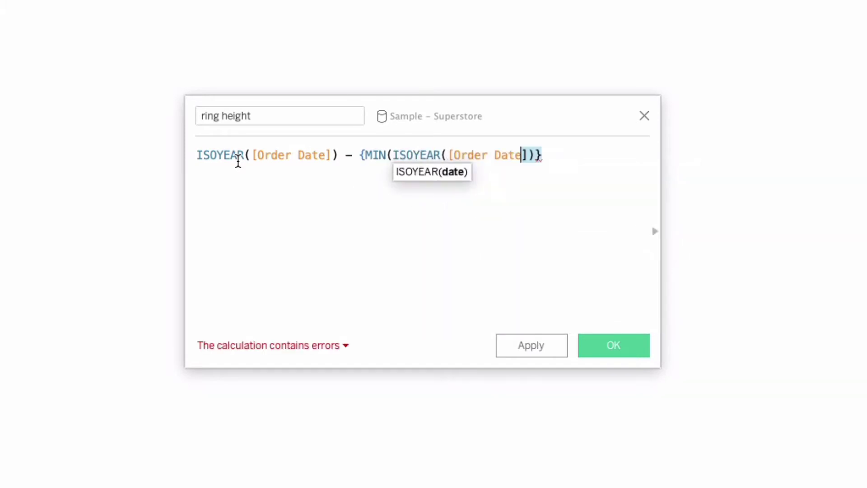
left_click(320, 351)
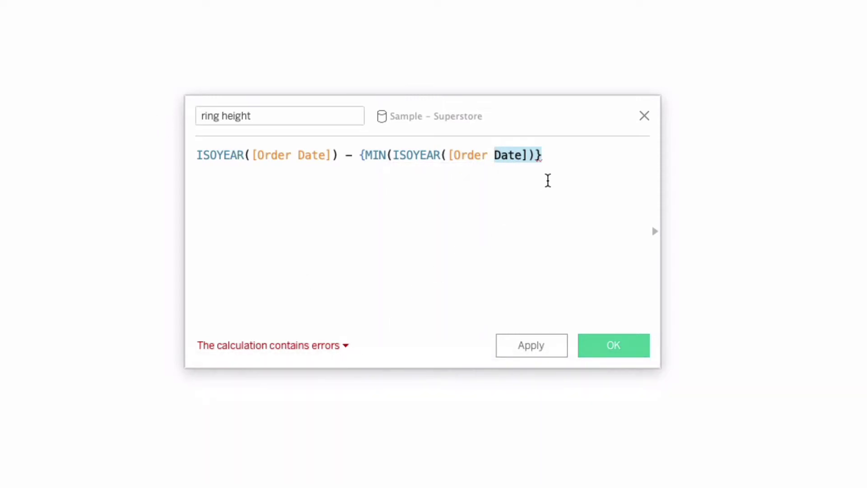
left_click(534, 156)
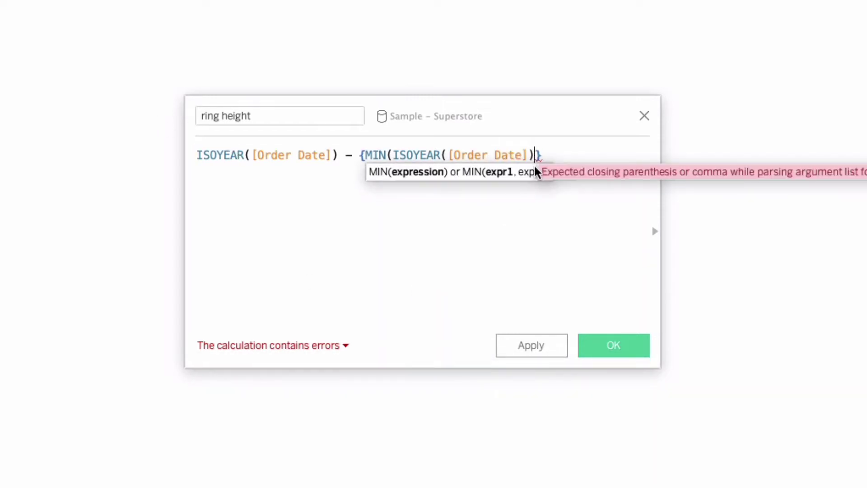
type(")")
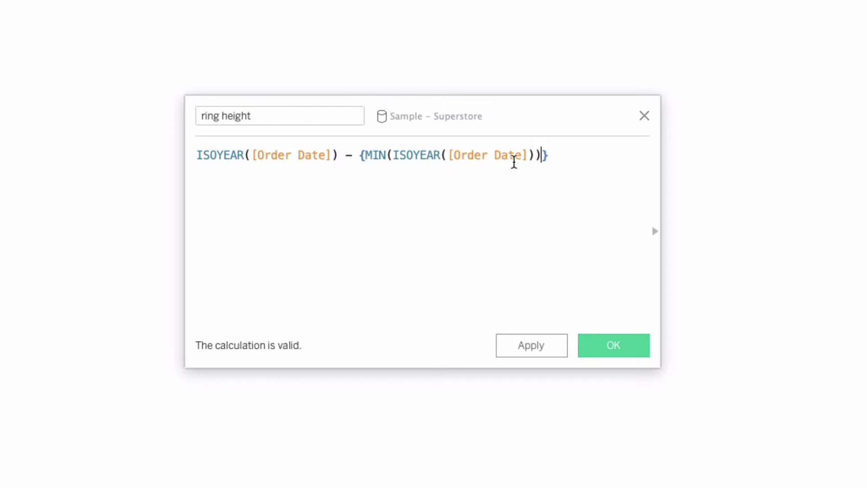
- Add + 4 to the end of the ring height formula and save it
left_click(267, 156)
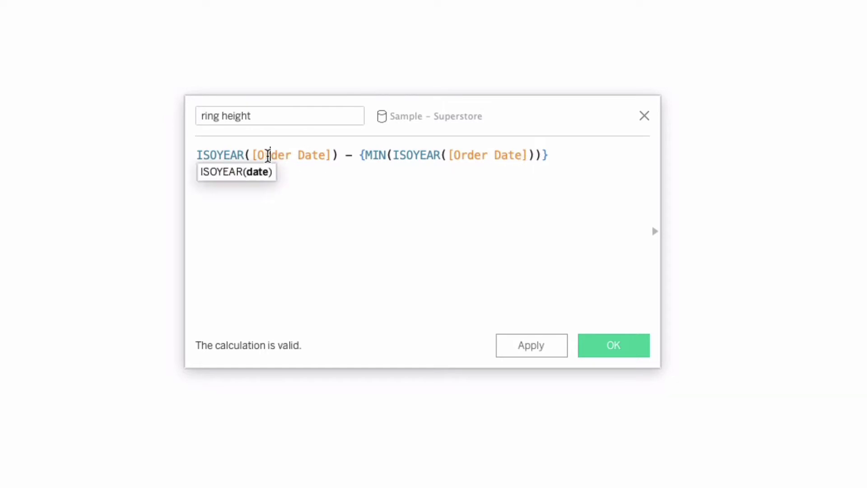
left_click(557, 163)
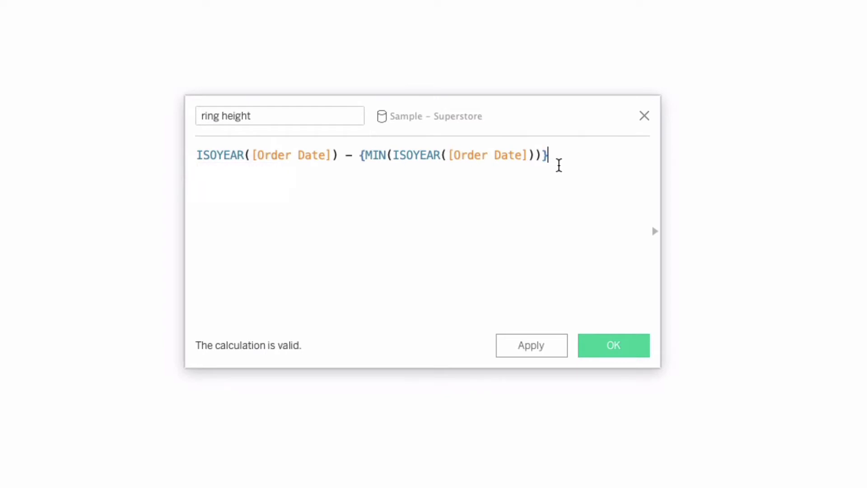
type("+")
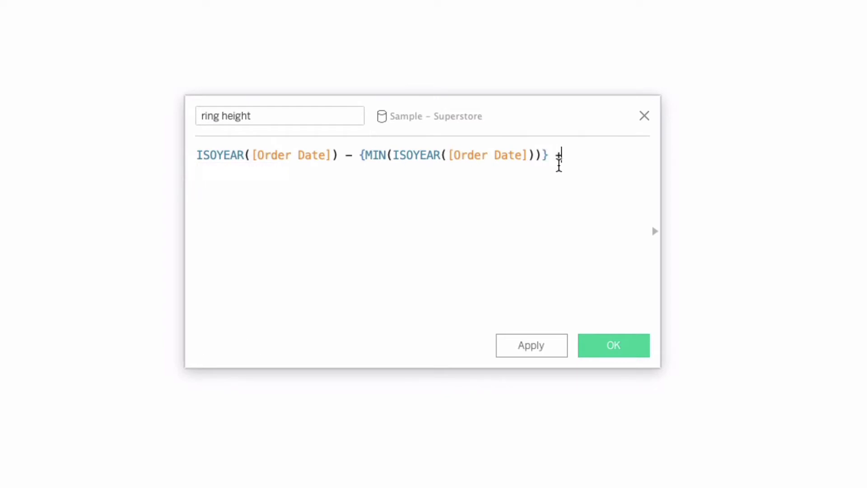
type(" 1")
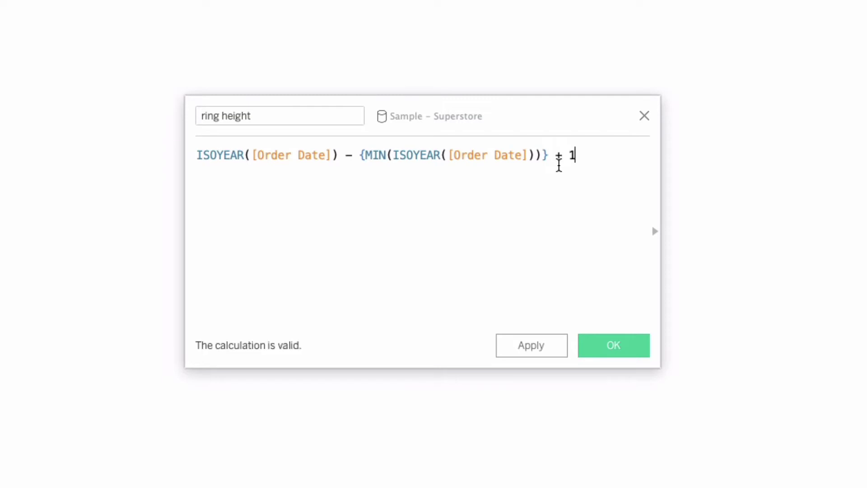
key("BackSpace")
type("4")
left_click(606, 341)
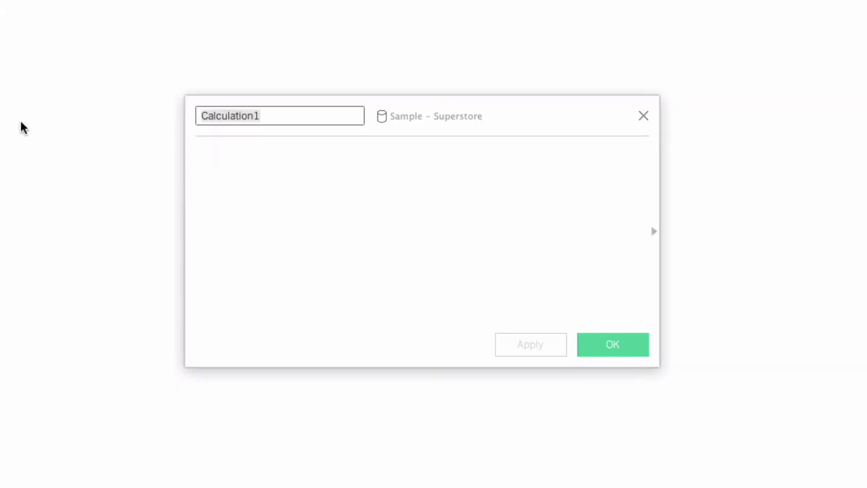
- Create the 'x ring' field as [ring height] * SIN([radians])
type("x ring")
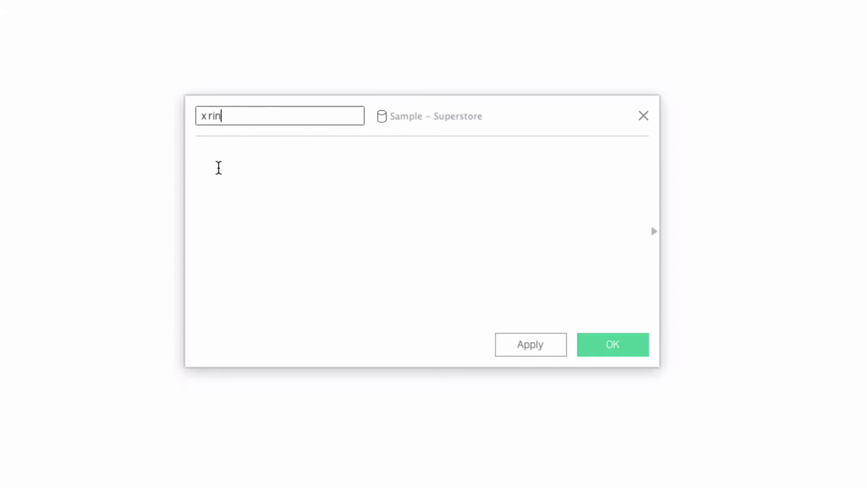
key("Tab")
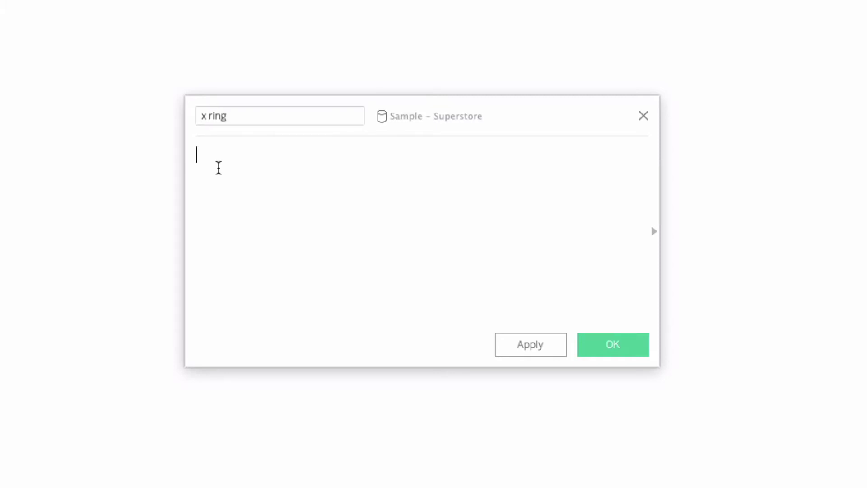
type("hei")
key("Return")
type("* ")
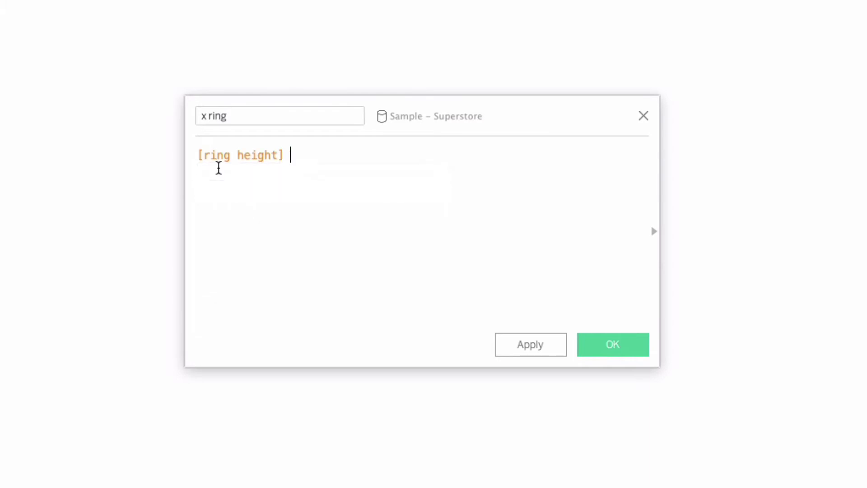
type("SIN")
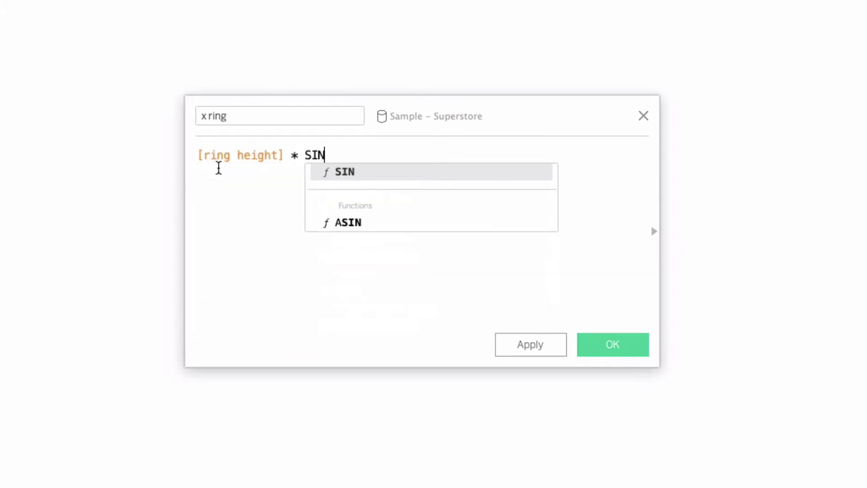
type("([ra")
key("Return")
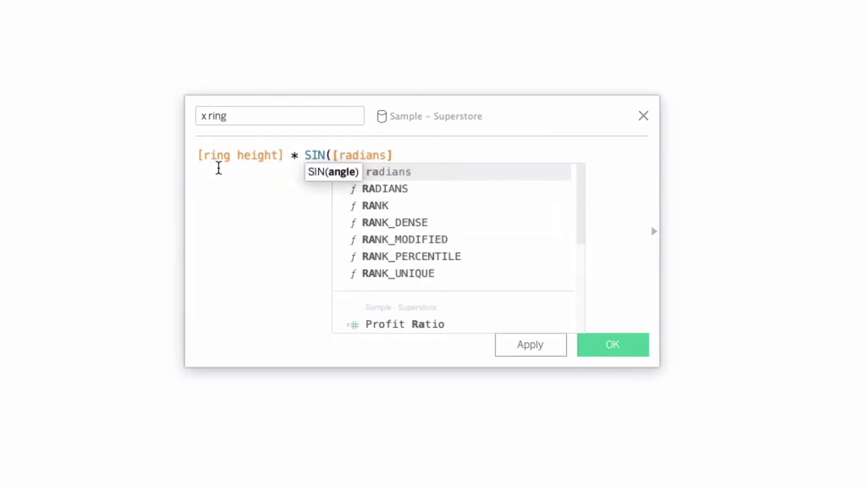
type(")")
key("ctrl+a")
key("ctrl+c")
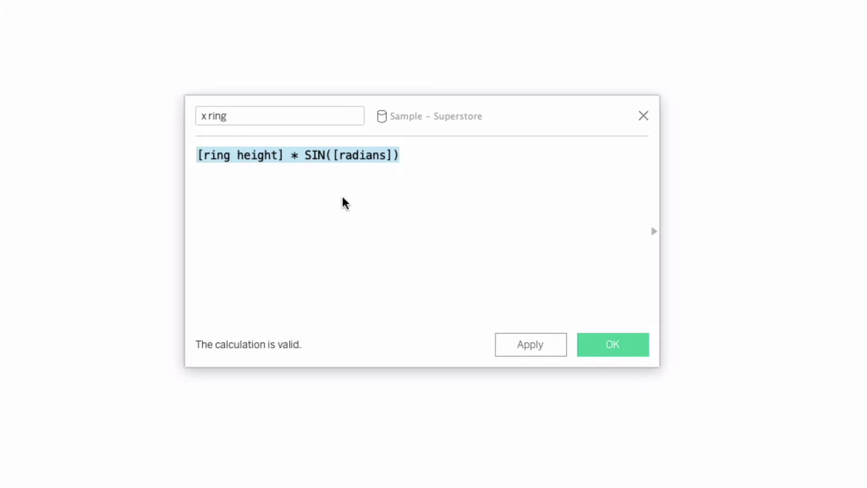
left_click(608, 352)
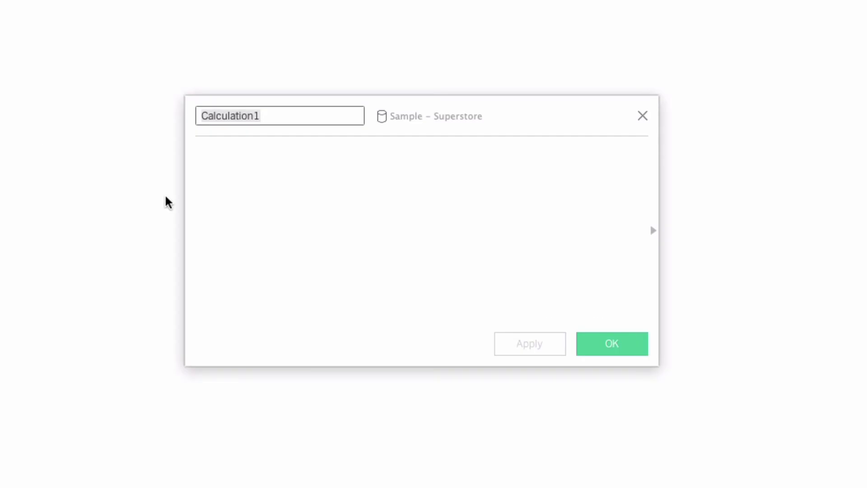
- Create the 'y ring' field as [ring height] * COS([radians])
left_click(286, 248)
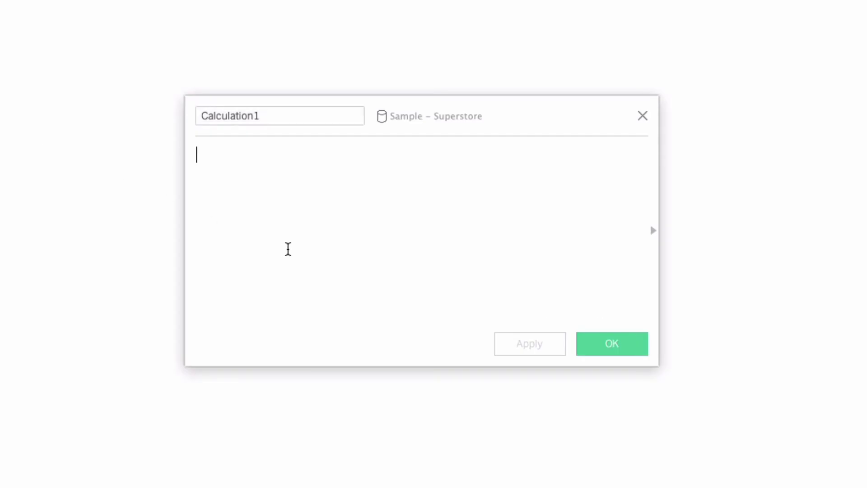
key("ctrl+v")
double_click(311, 156)
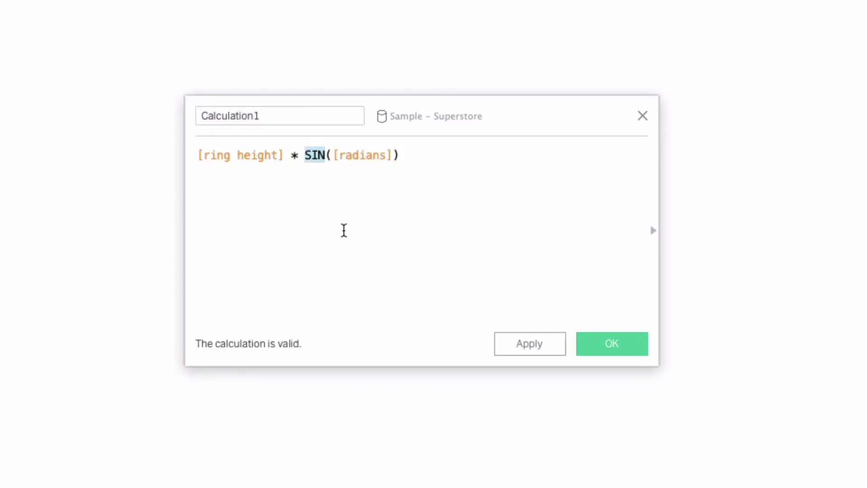
type("COS")
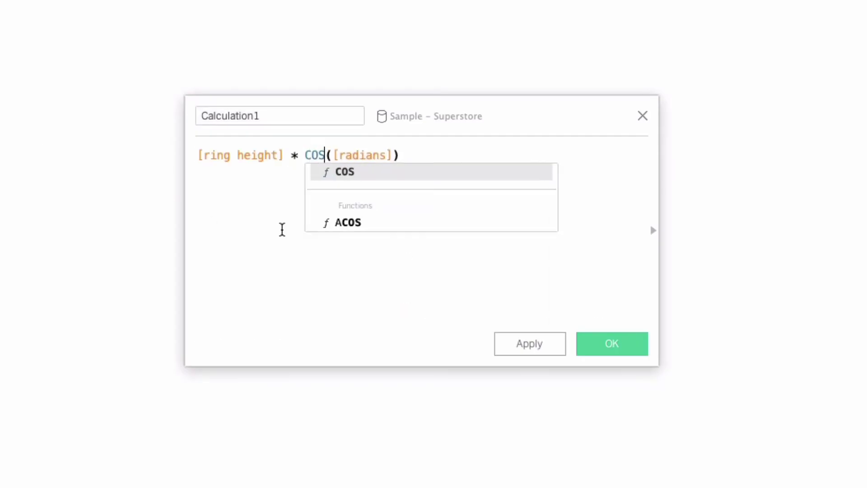
double_click(238, 107)
type("y ring")
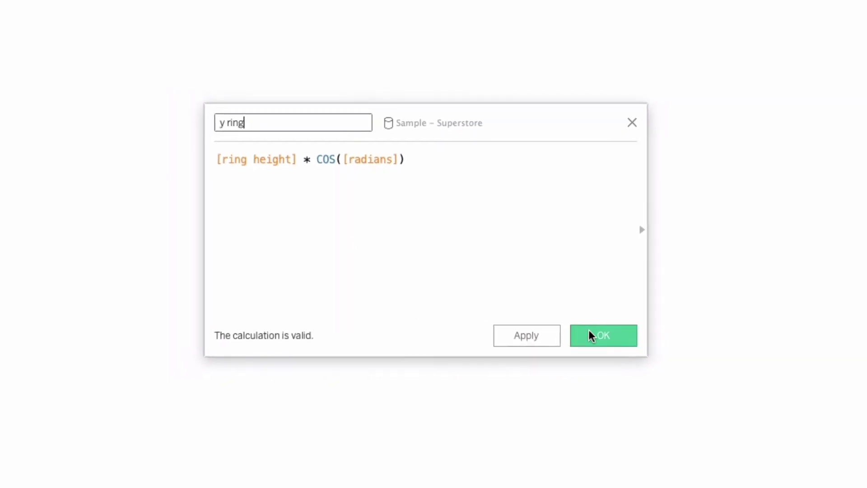
left_click(591, 336)
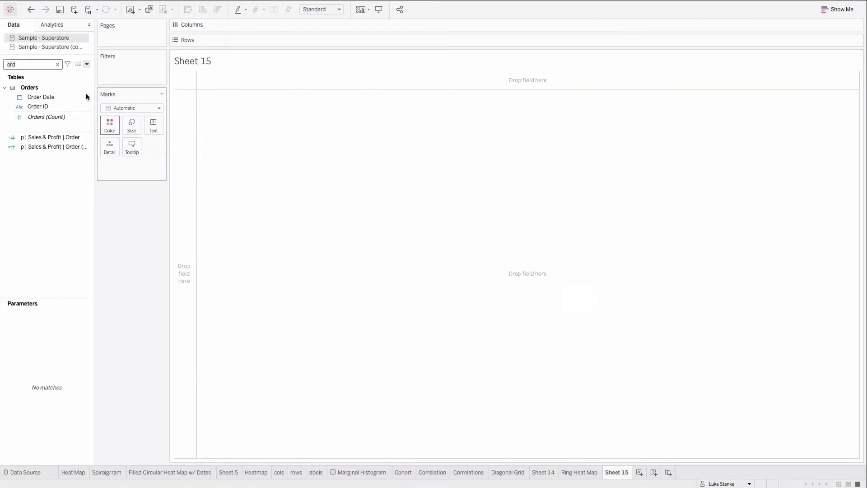
double_click(14, 64)
- Search fields for 'ring' and place x ring on Columns as a dimension
type("ron")
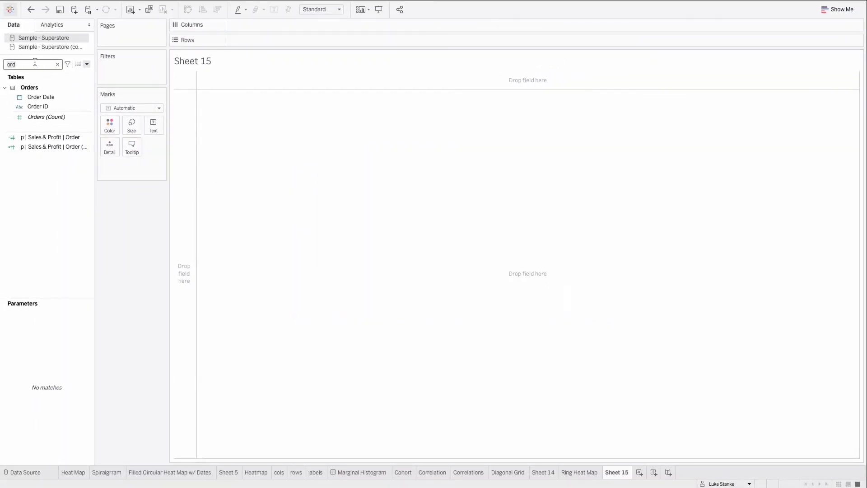
key("BackSpace")
key("BackSpace")
type("ing")
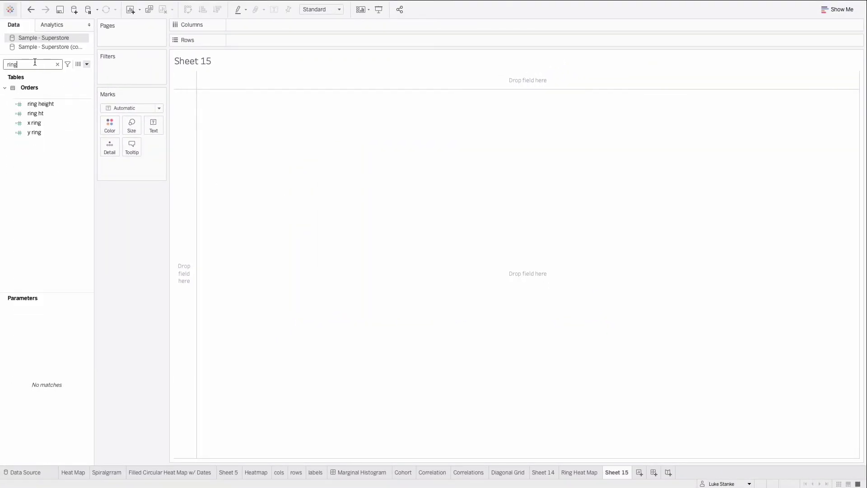
left_click_drag(43, 123, 257, 28)
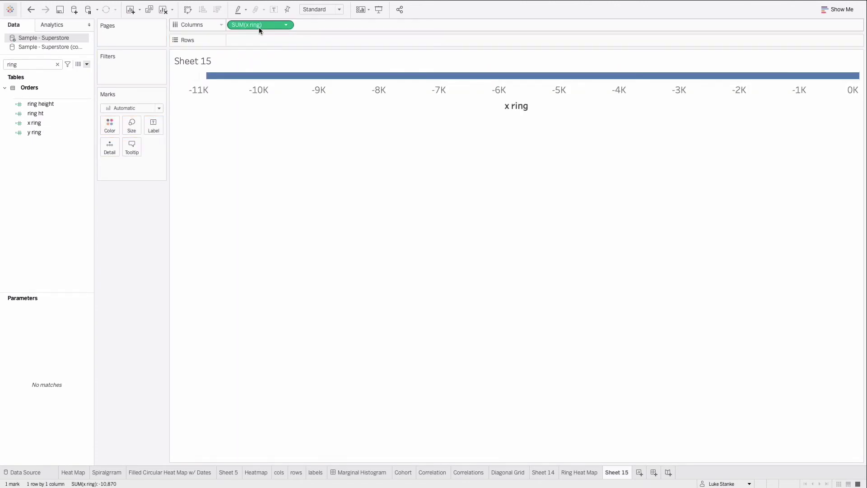
left_click(287, 25)
left_click(268, 94)
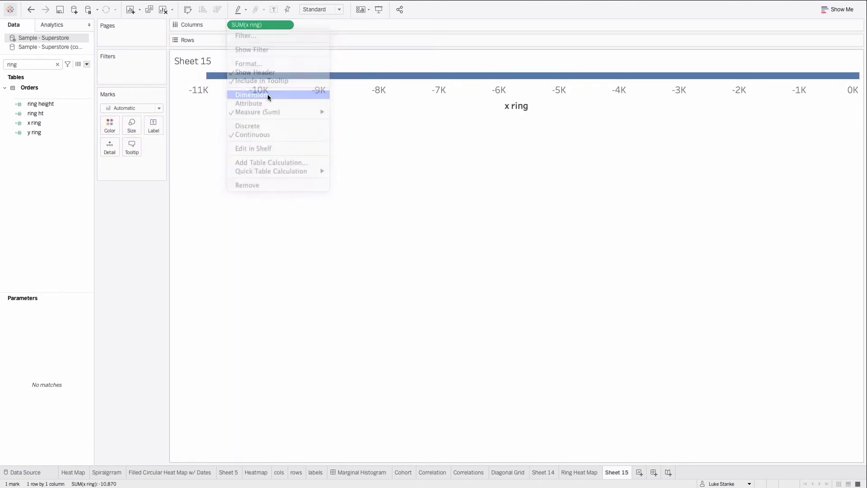
- Place y ring on Rows as a dimension, producing four concentric rings of marks
left_click(39, 133)
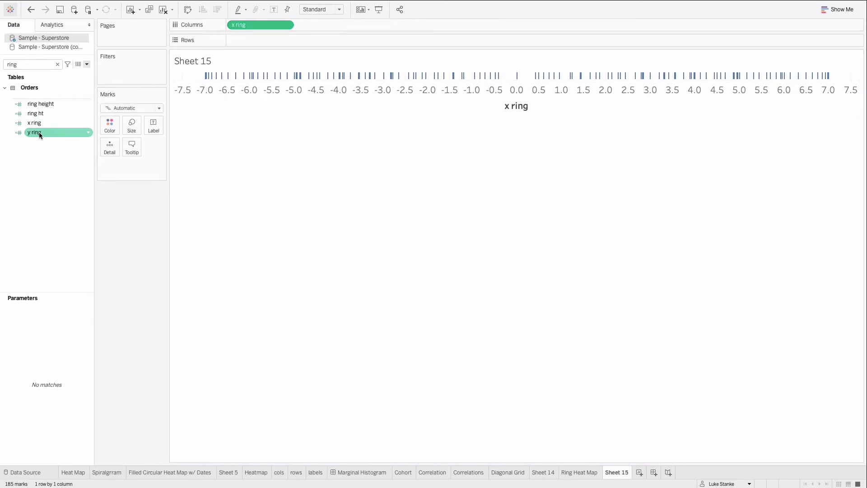
left_click_drag(40, 135, 274, 41)
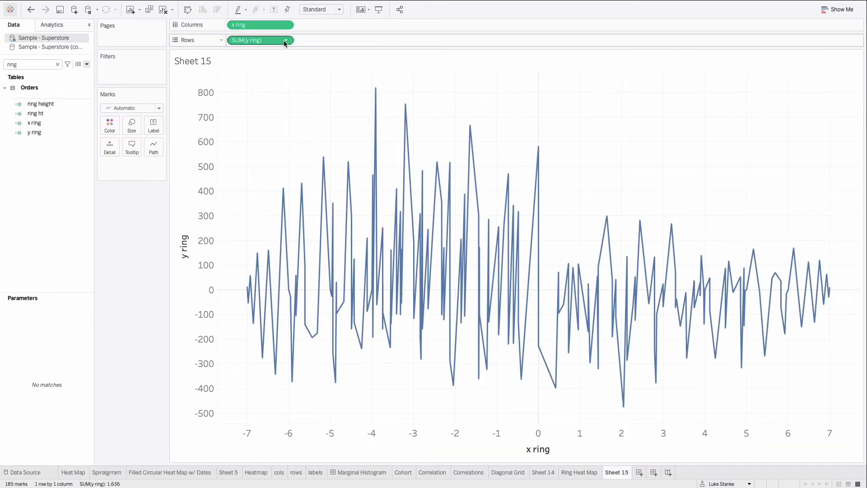
left_click(285, 41)
left_click(260, 111)
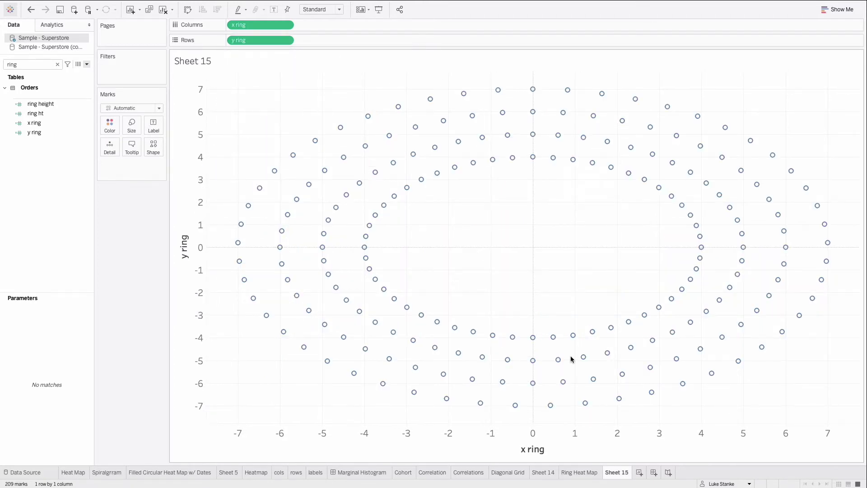
mouse_move(533, 159)
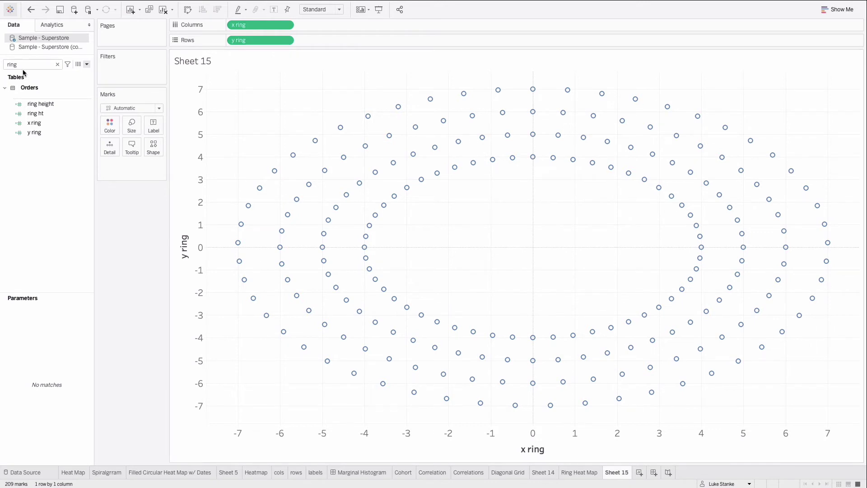
- Add ISOWEEK([Order Date]) to the marks as detail
double_click(120, 165)
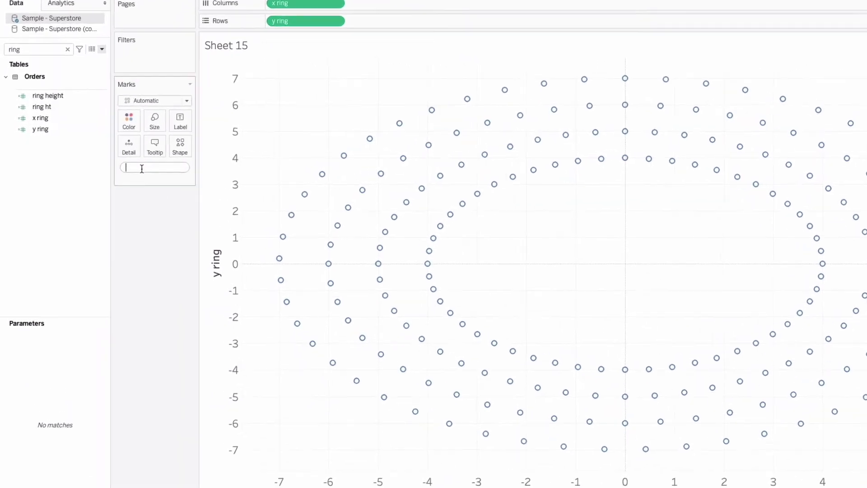
type("ISO")
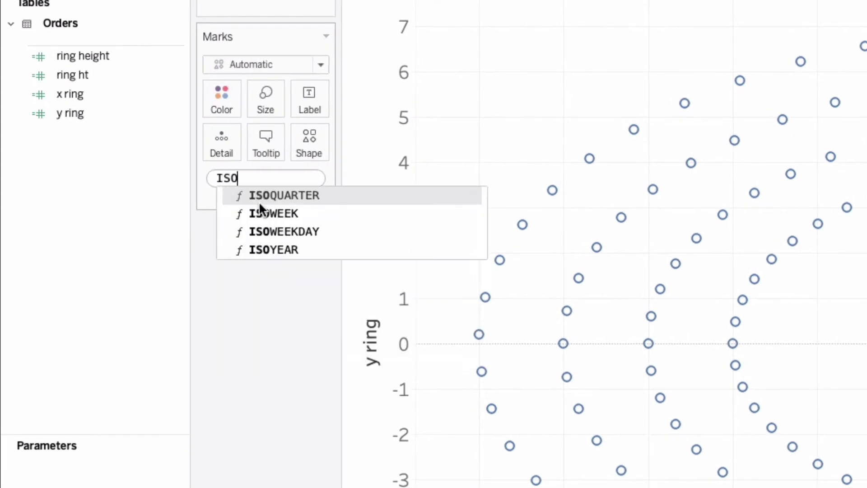
type("W")
key("Return")
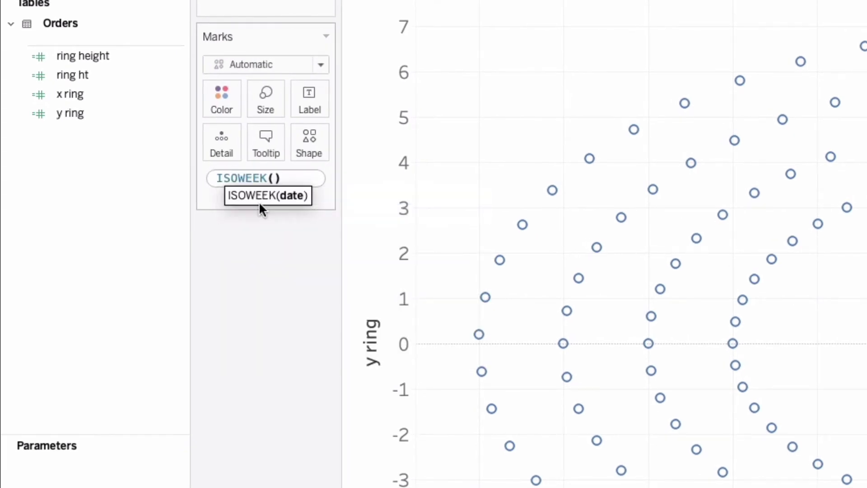
type("ORd")
key("Return")
key("Return")
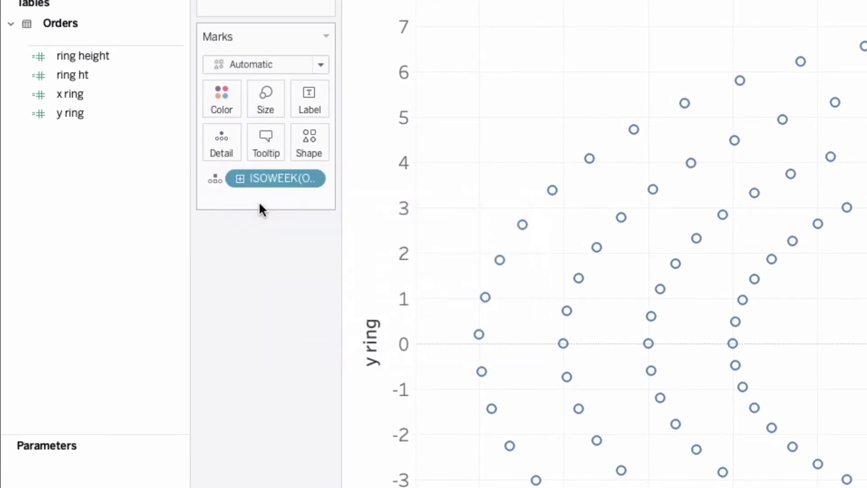
- Add ISOYEAR([Order Date]) as detail and check the week and year tooltips
double_click(260, 203)
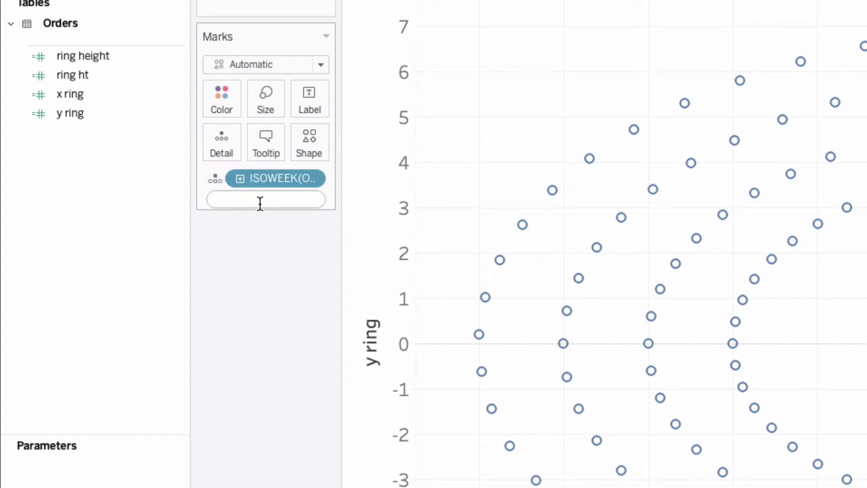
type("ISO")
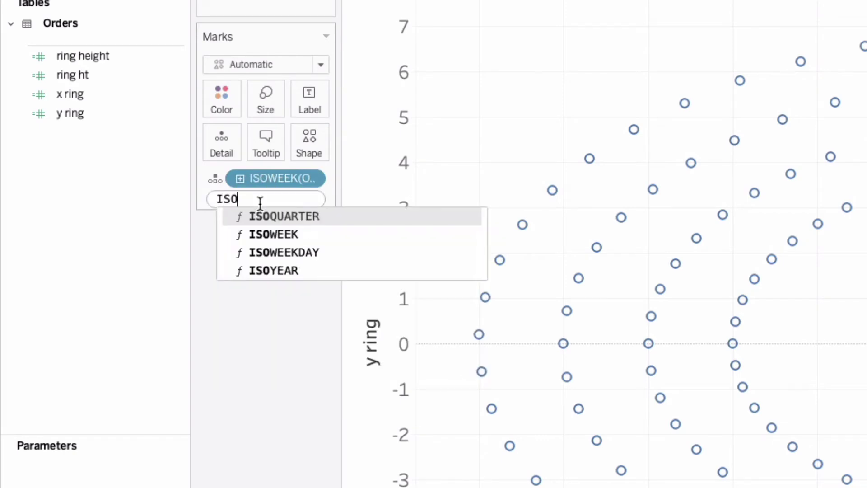
type("YEAR(")
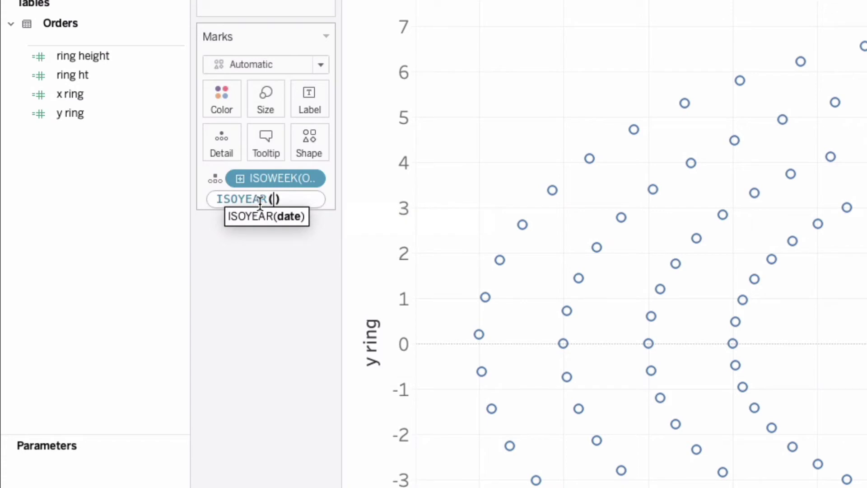
type("Ord")
key("Return")
key("Return")
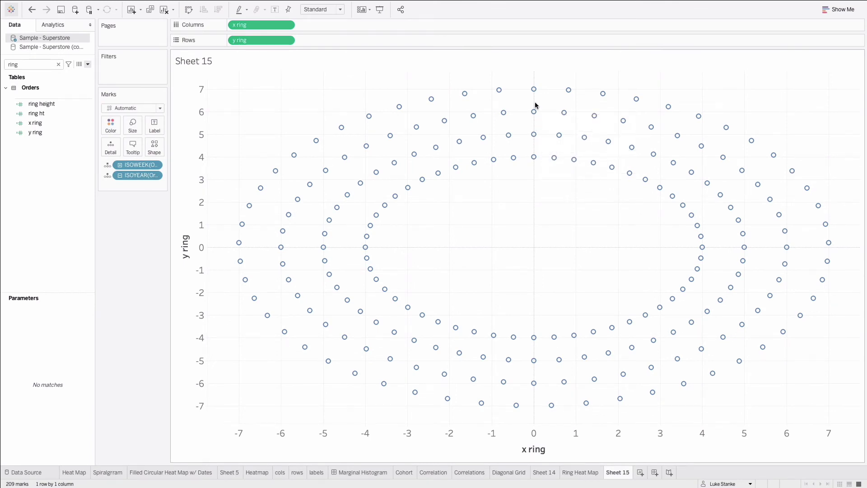
mouse_move(537, 97)
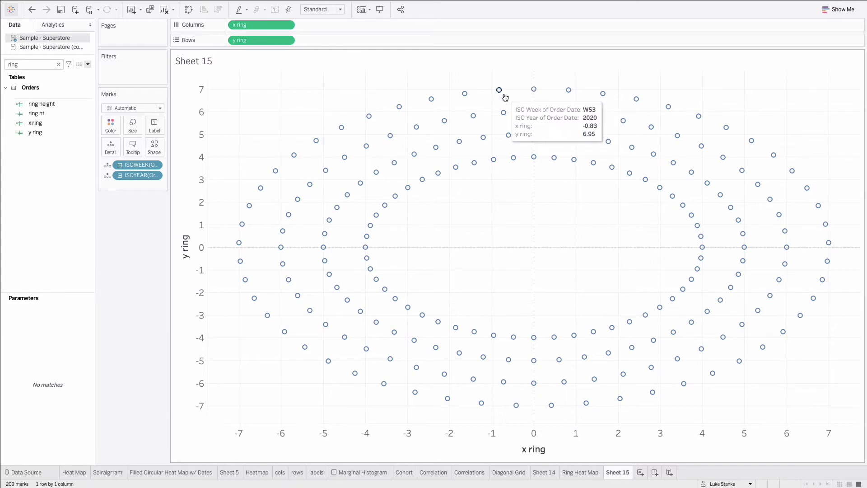
mouse_move(505, 112)
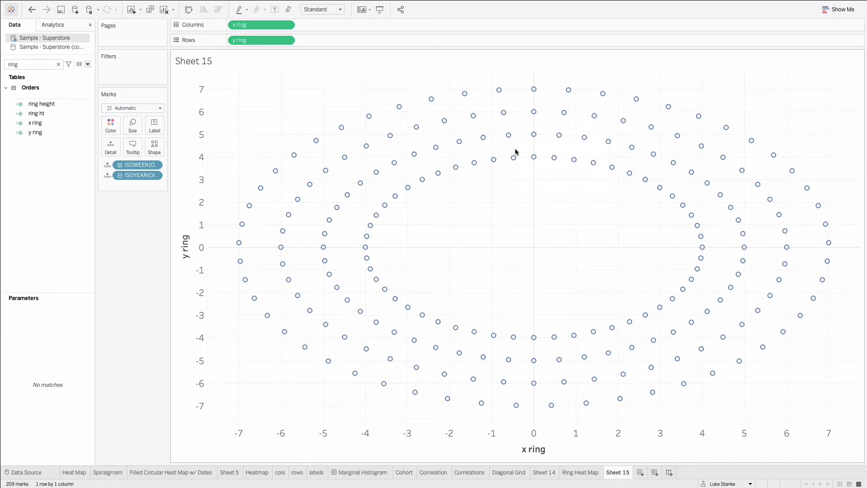
mouse_move(514, 159)
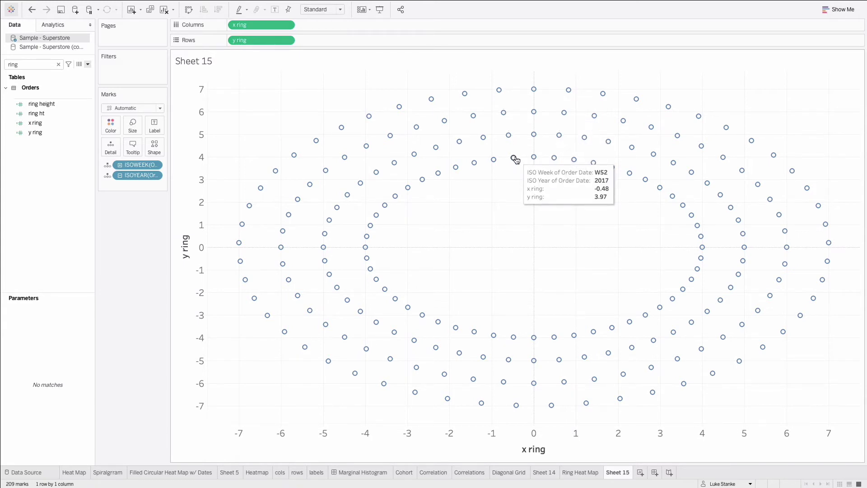
- Draw the ring marks as circles sized by Sales
double_click(28, 61)
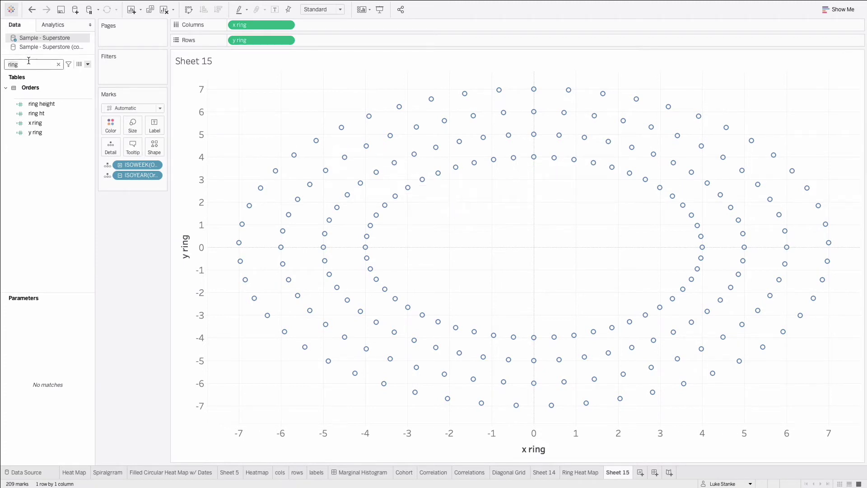
left_click(114, 108)
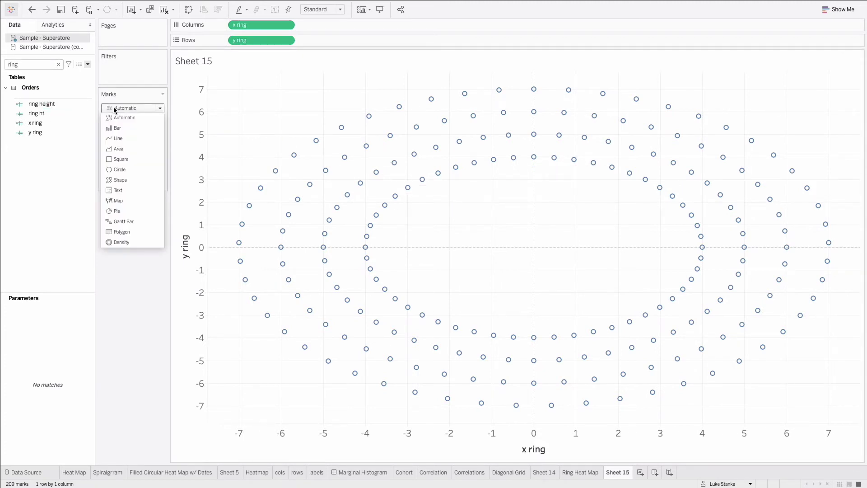
left_click(119, 169)
double_click(44, 65)
type("sa")
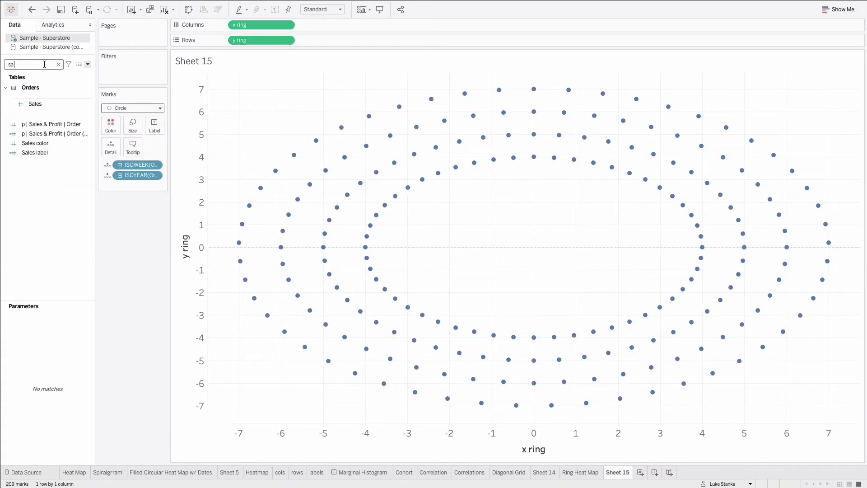
left_click(38, 104)
left_click_drag(38, 103, 129, 122)
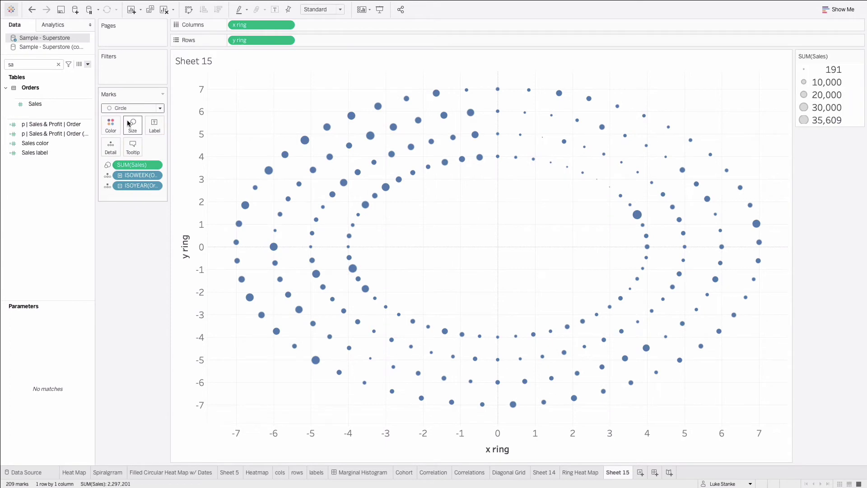
- Colour the circles by Profit Ratio and enlarge them with the Size slider
double_click(34, 66)
type("pr")
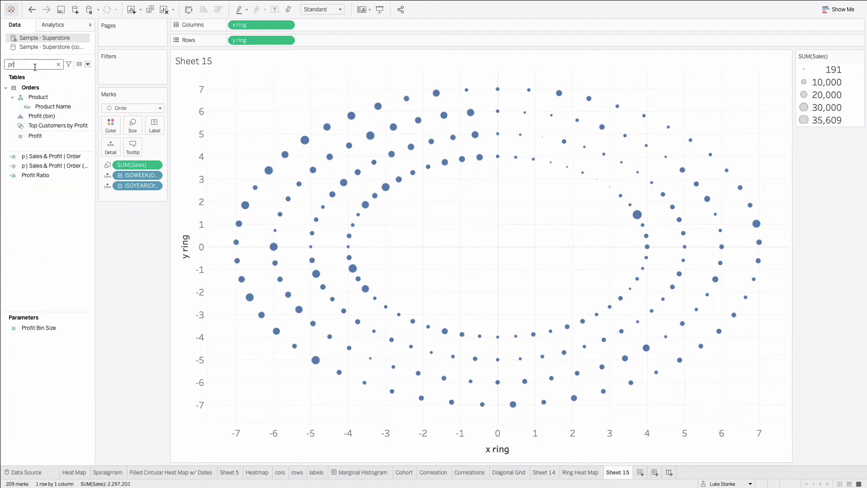
left_click(38, 177)
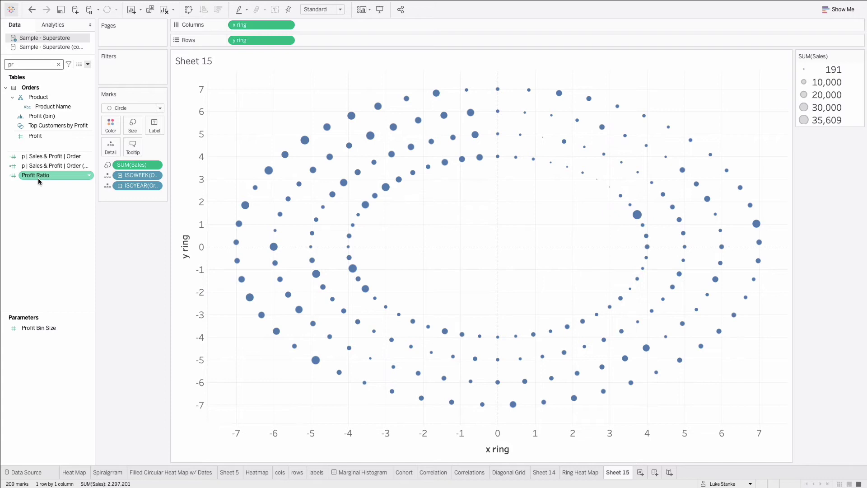
left_click_drag(38, 177, 114, 129)
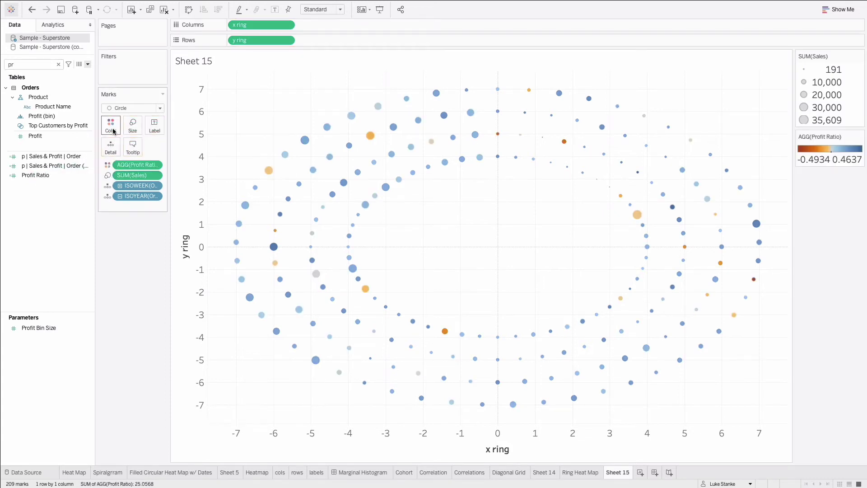
left_click(133, 125)
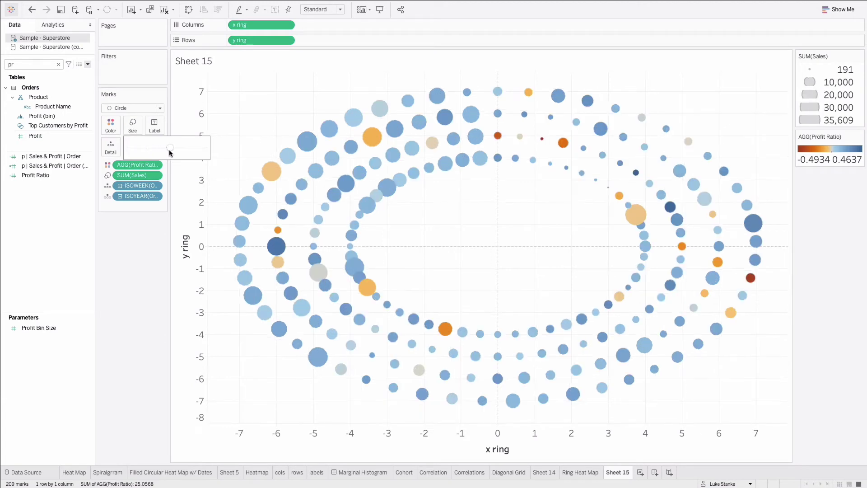
left_click_drag(170, 152, 167, 153)
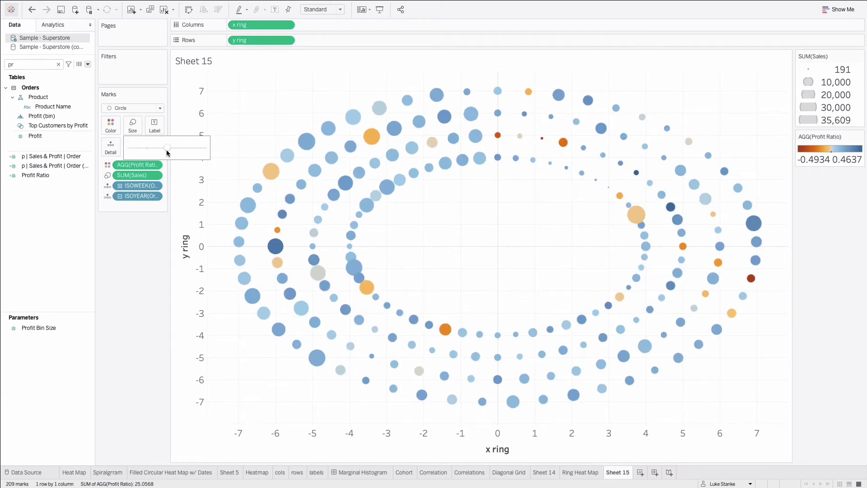
left_click(235, 126)
- Set Grid Lines, Zero Lines, Axis Rulers and Axis Ticks to None in the sheet's Lines formatting
right_click(234, 127)
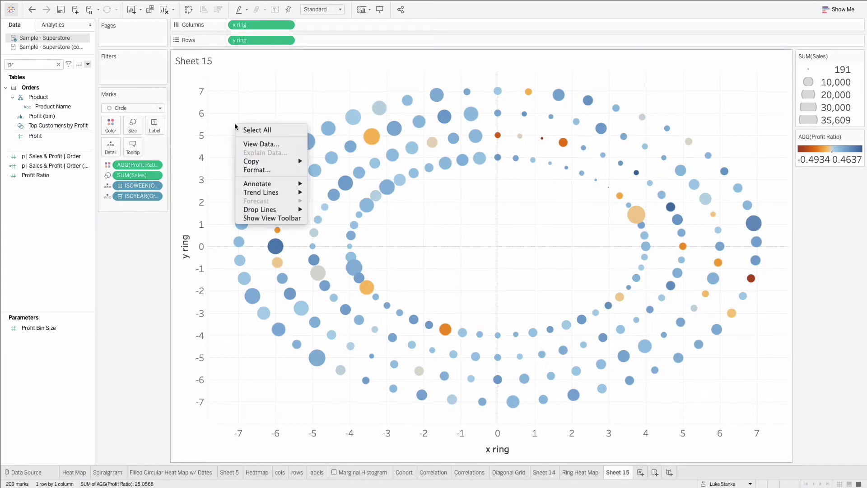
left_click(259, 167)
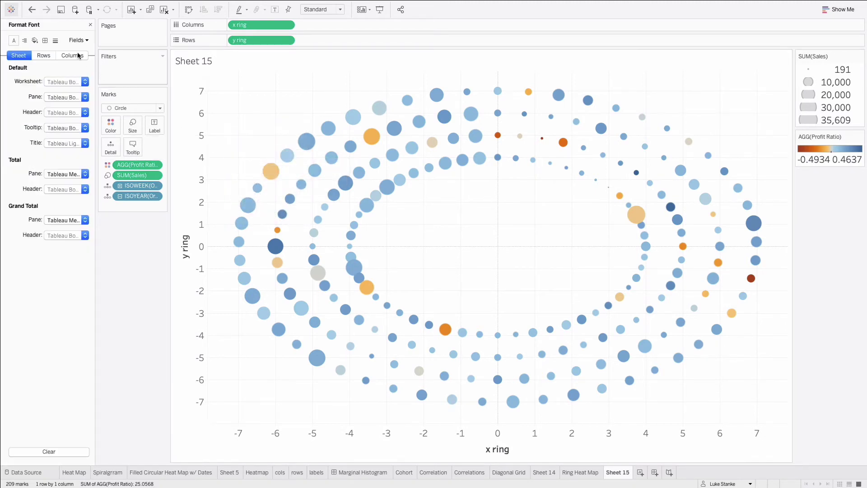
left_click(55, 41)
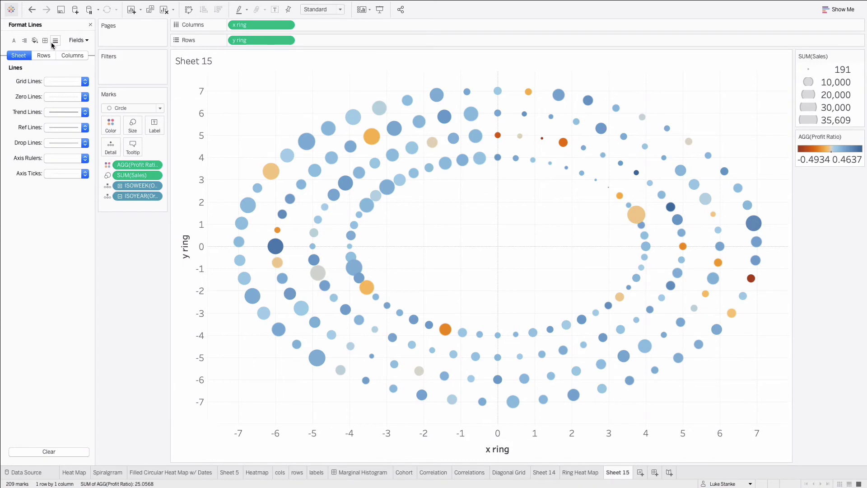
left_click(65, 82)
left_click(65, 95)
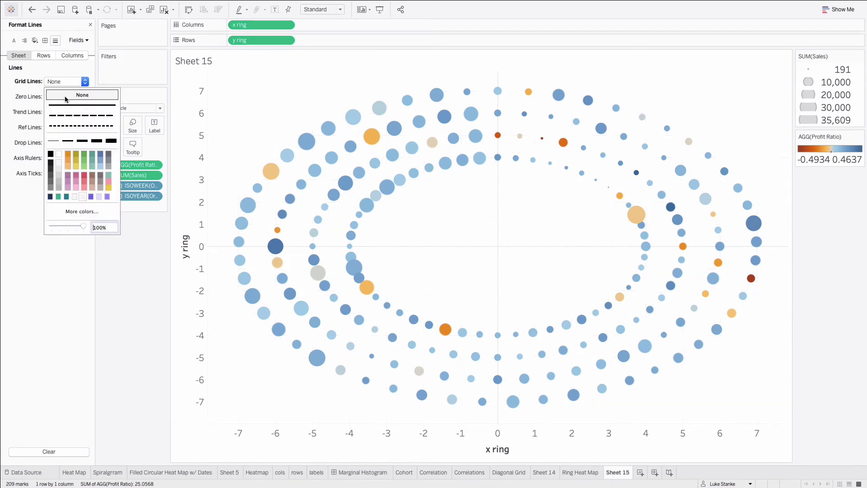
left_click(59, 98)
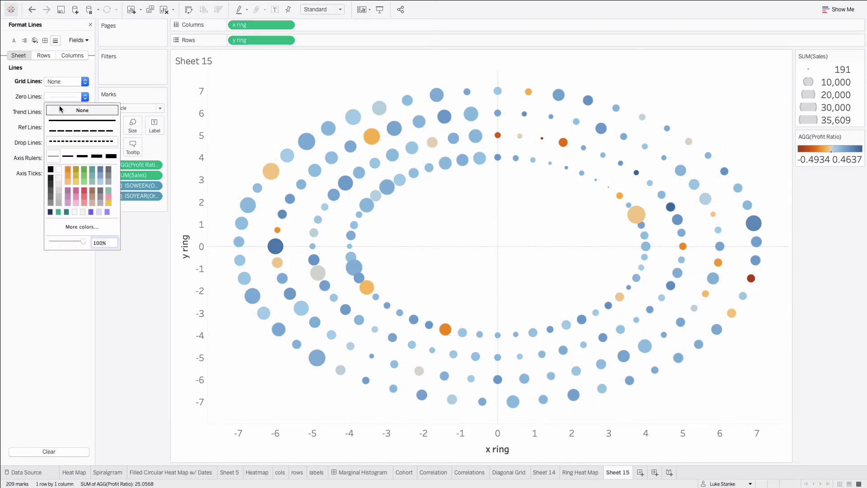
left_click(60, 111)
left_click(73, 159)
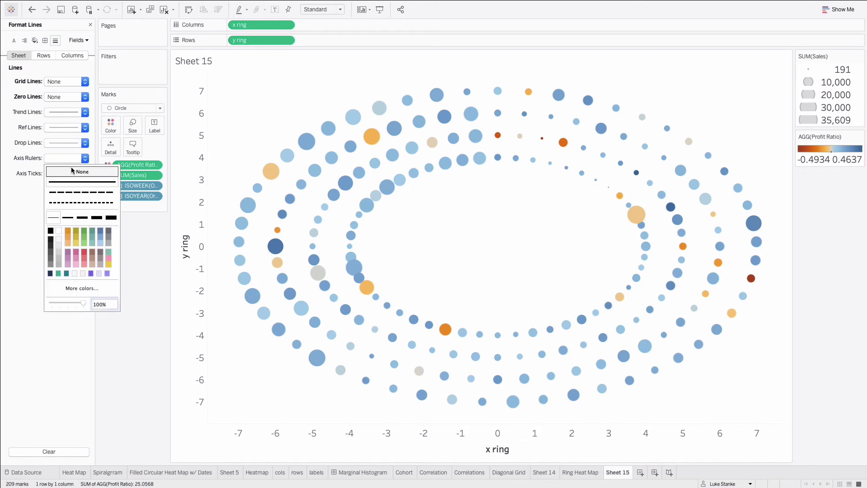
left_click(73, 170)
left_click(52, 176)
left_click(51, 193)
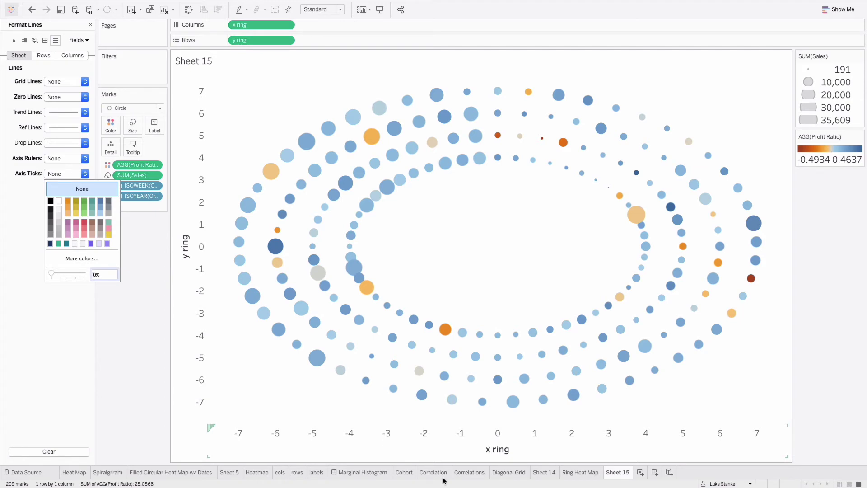
- Narrow the view so the rings are circular, and duplicate x ring onto Columns
left_click_drag(787, 447, 557, 425)
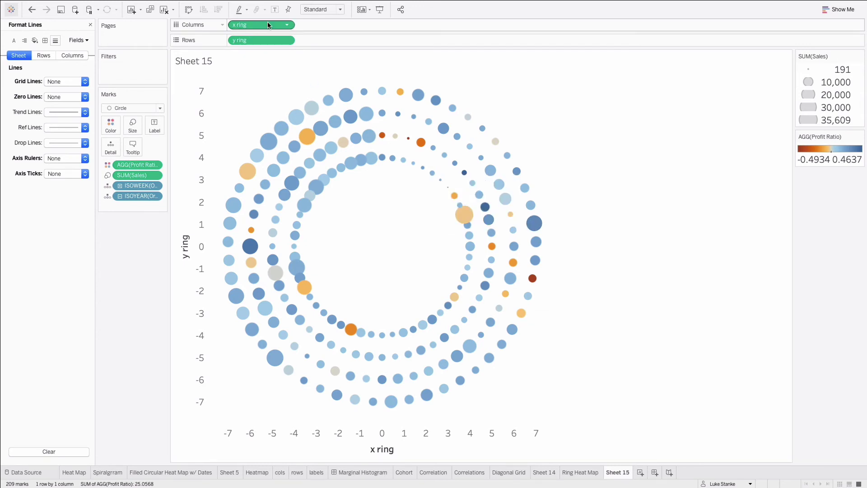
key("super")
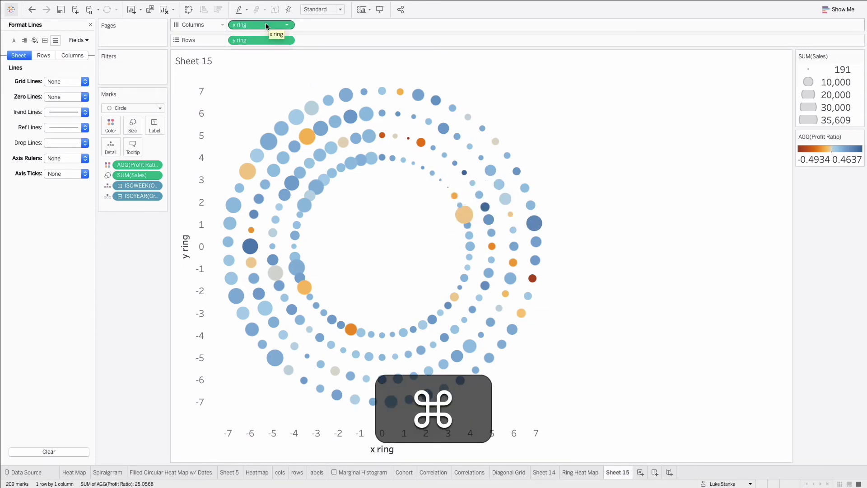
left_click_drag(264, 24, 316, 31)
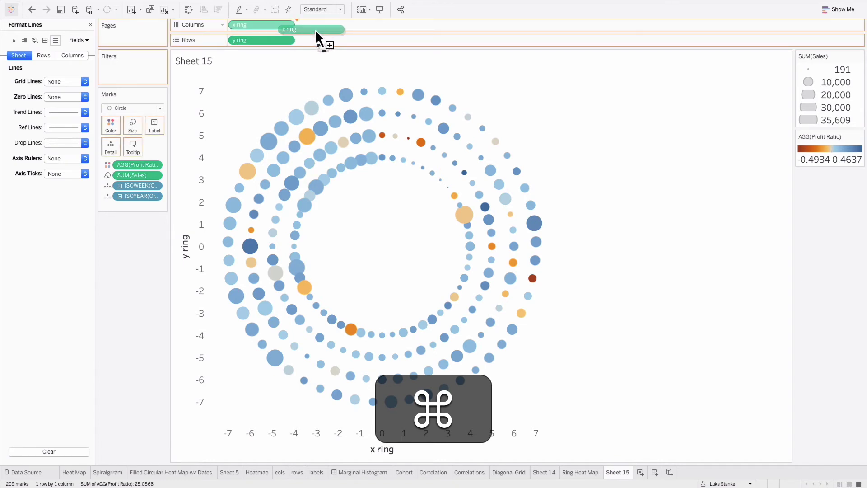
left_click_drag(315, 29, 316, 30)
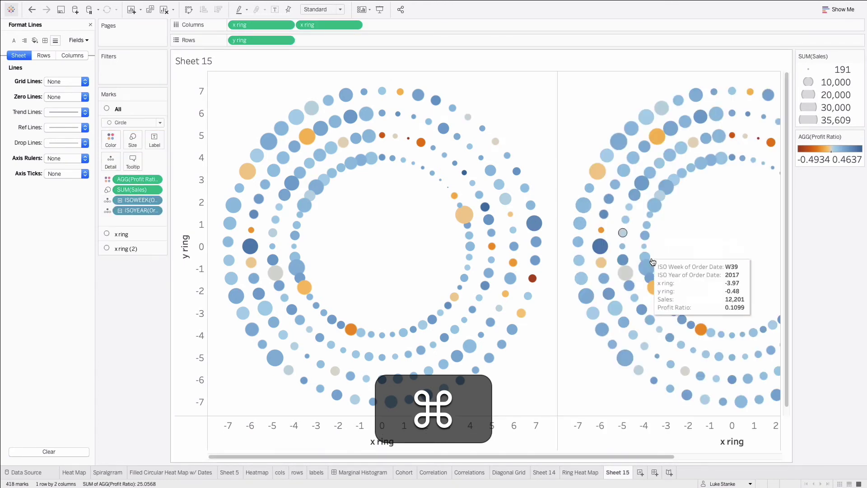
- Make x ring (2) plain Line marks without Profit Ratio colour, using ISOWEEK as the path
left_click(322, 25)
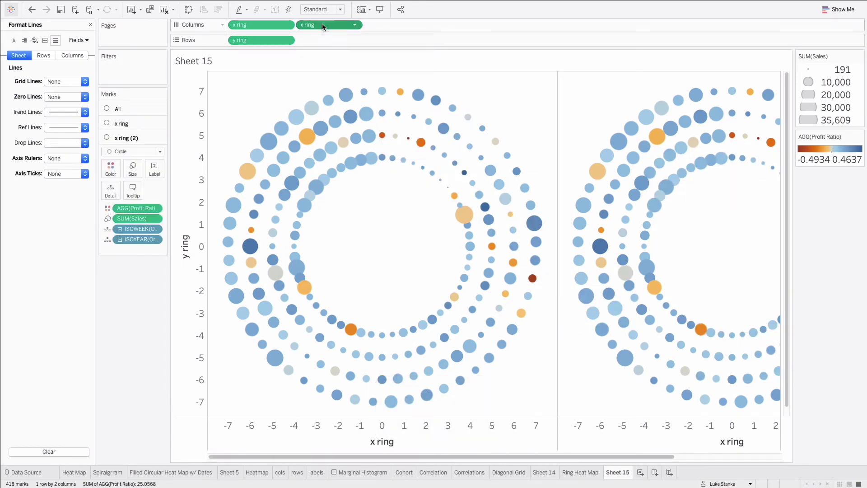
left_click(129, 151)
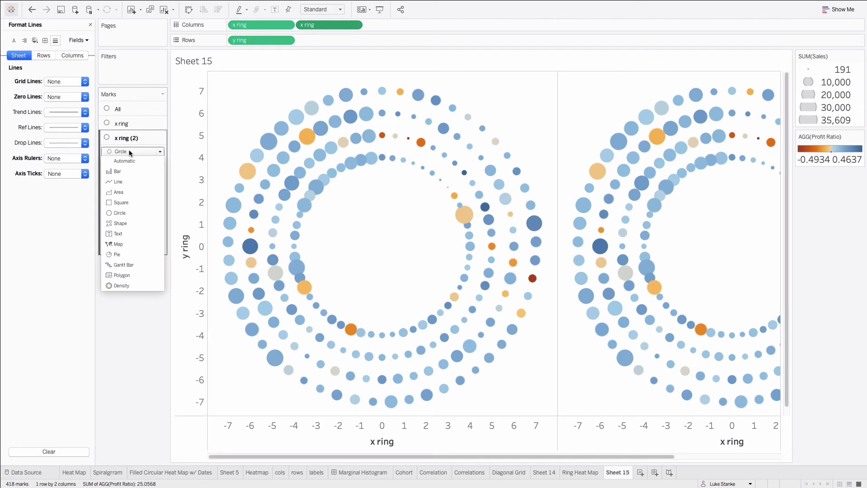
left_click(118, 181)
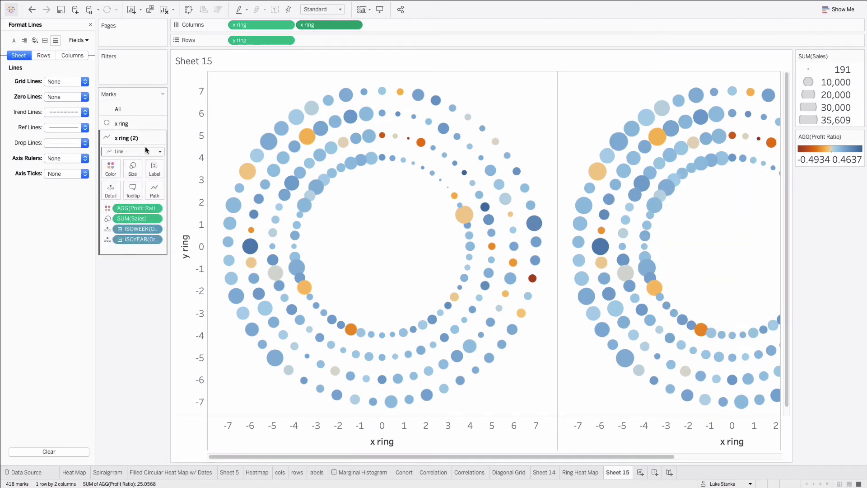
left_click_drag(131, 207, 48, 224)
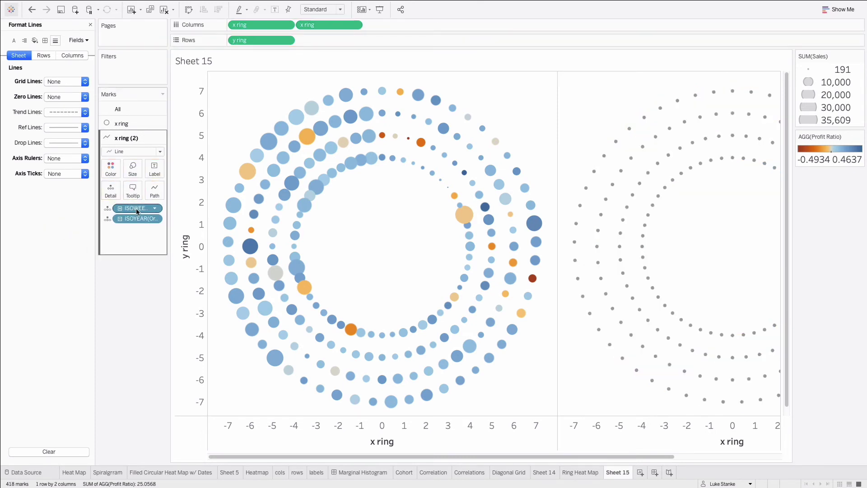
left_click_drag(137, 207, 154, 194)
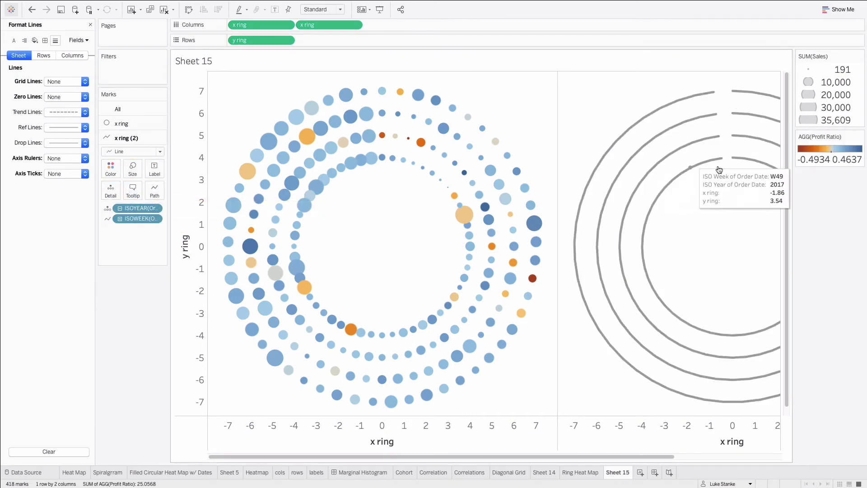
left_click(122, 169)
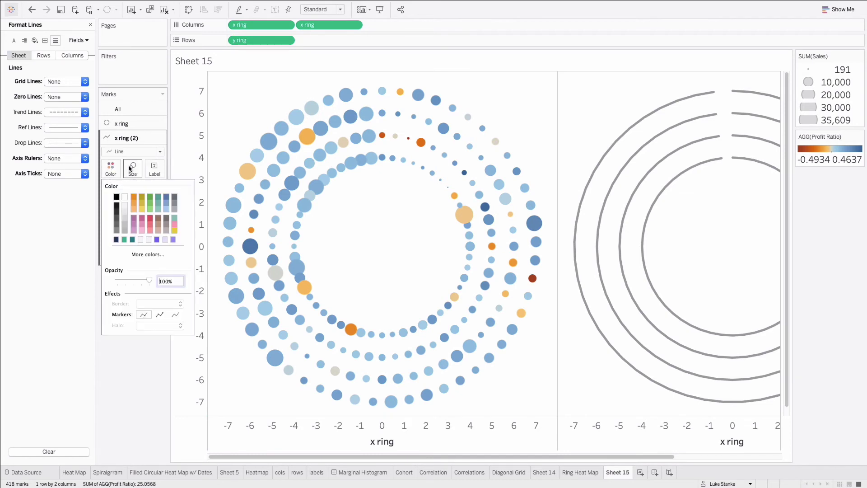
left_click(131, 169)
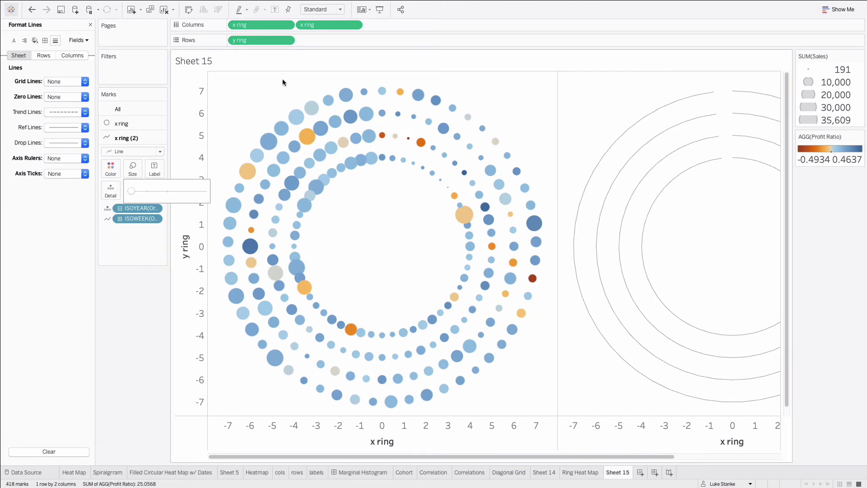
- Combine the x ring axes as a synchronized dual axis with circle marks in front
left_click(321, 25)
right_click(321, 25)
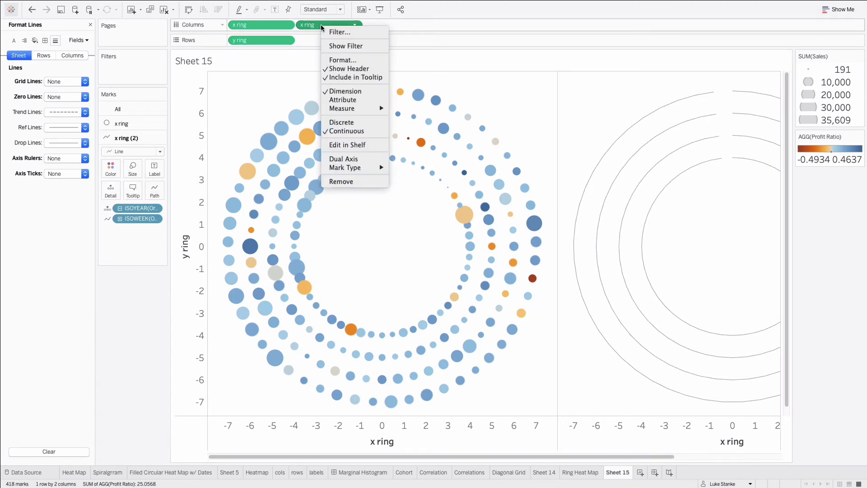
left_click(363, 159)
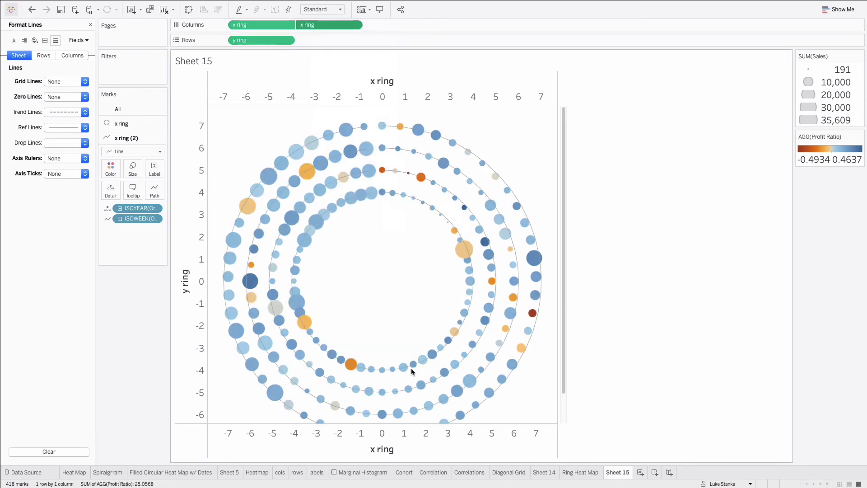
right_click(442, 435)
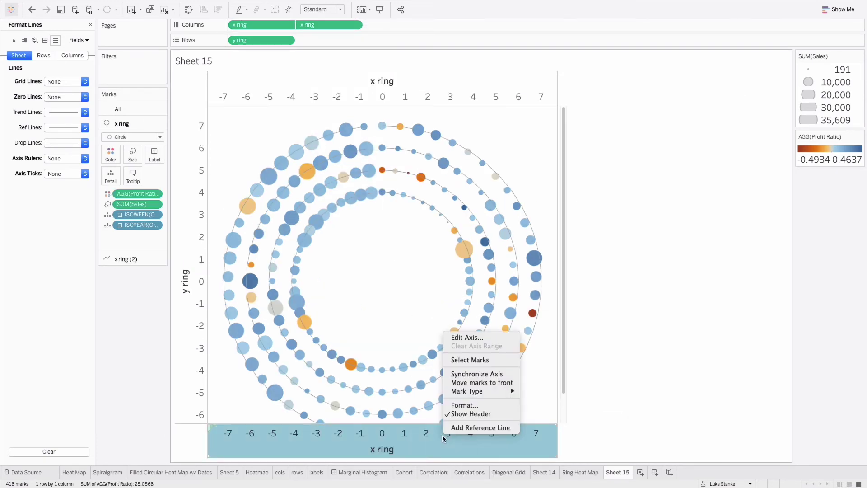
left_click(450, 375)
right_click(466, 443)
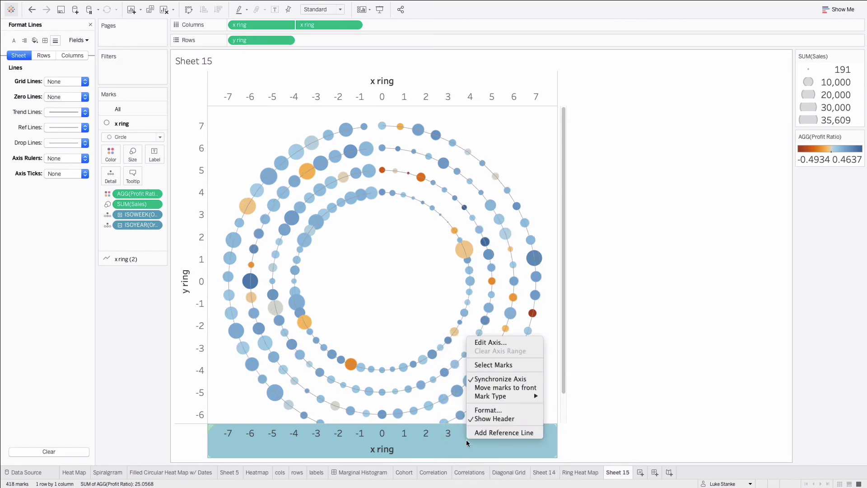
left_click(482, 389)
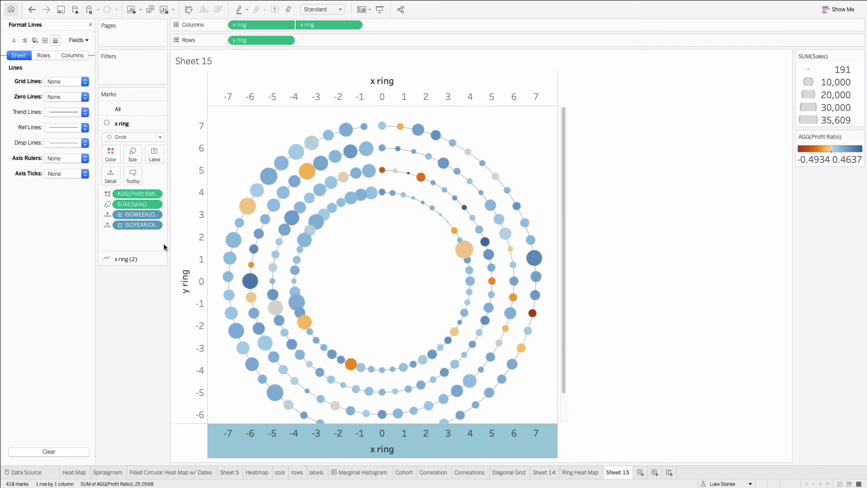
left_click(129, 259)
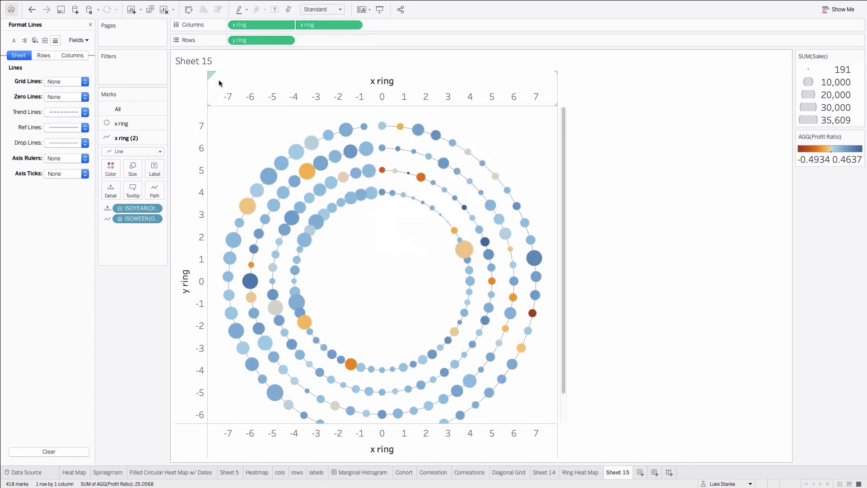
- Close the line formatting pane and return to the circle layer's marks
left_click(120, 125)
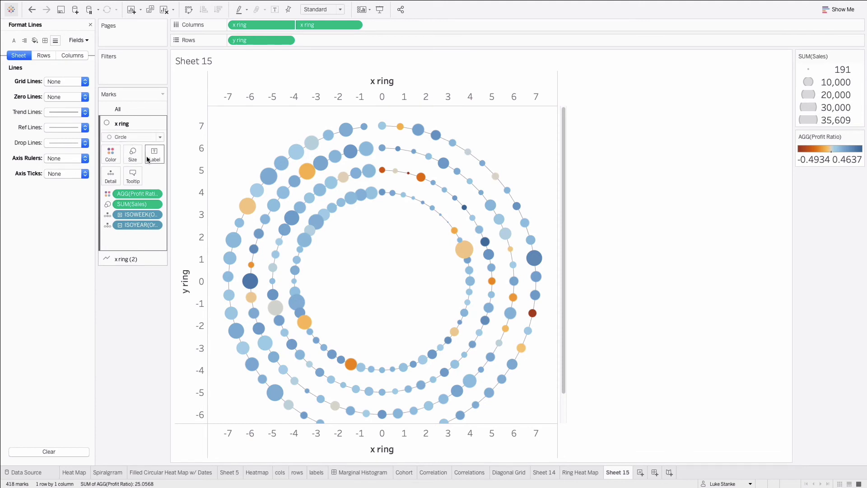
left_click(90, 25)
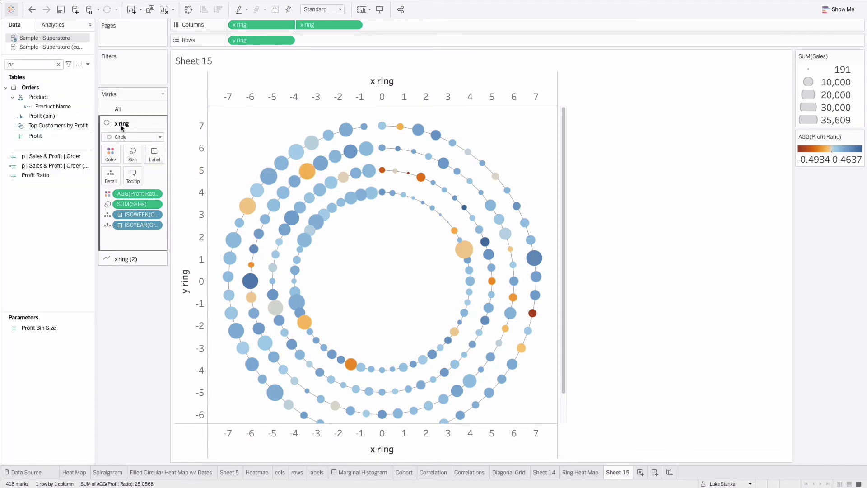
left_click(155, 158)
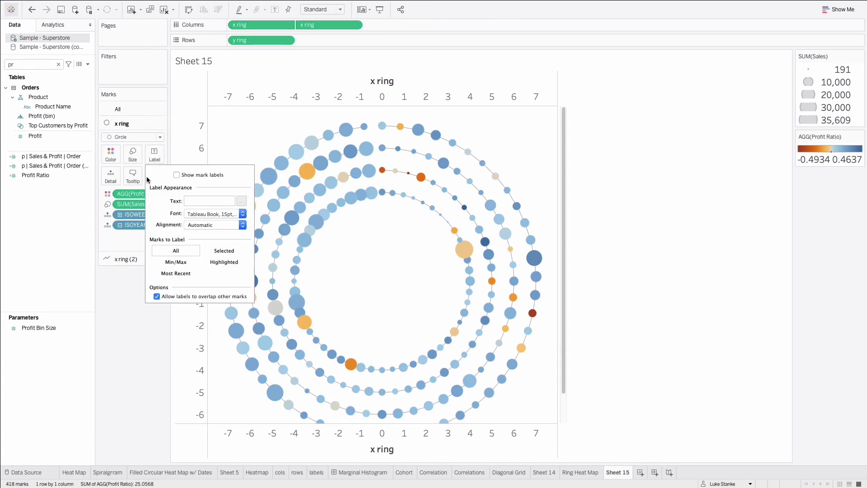
left_click(130, 242)
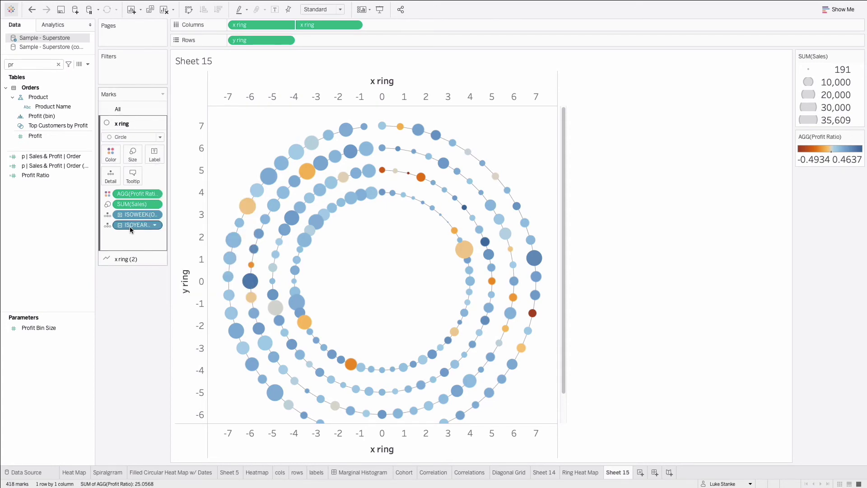
- Try ISOYEAR as a circle label, then turn labels off and move ISOYEAR back to Detail
left_click_drag(129, 226, 162, 155)
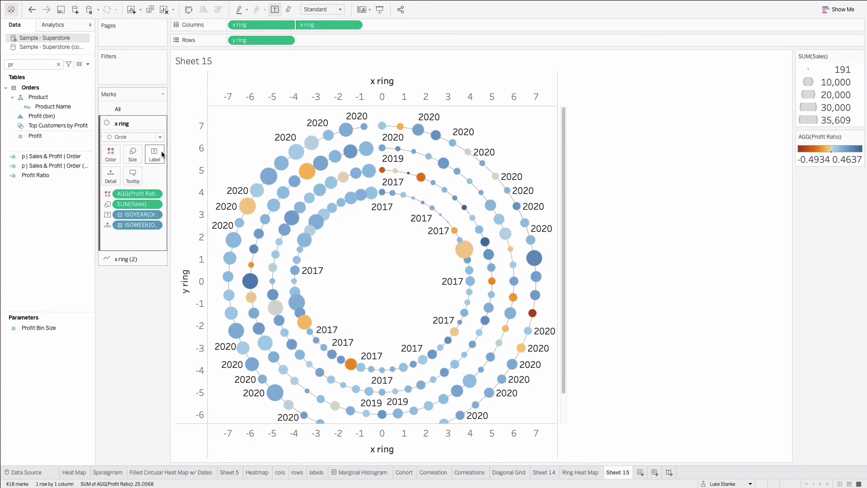
left_click(161, 154)
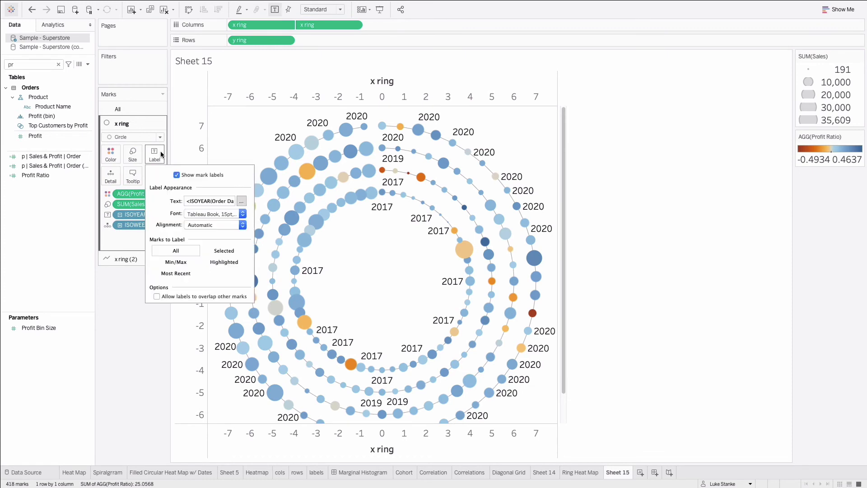
left_click(173, 272)
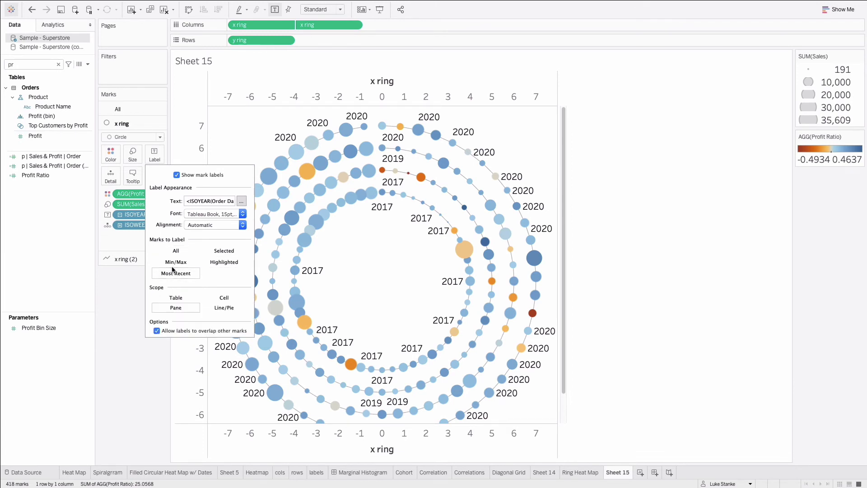
left_click(177, 175)
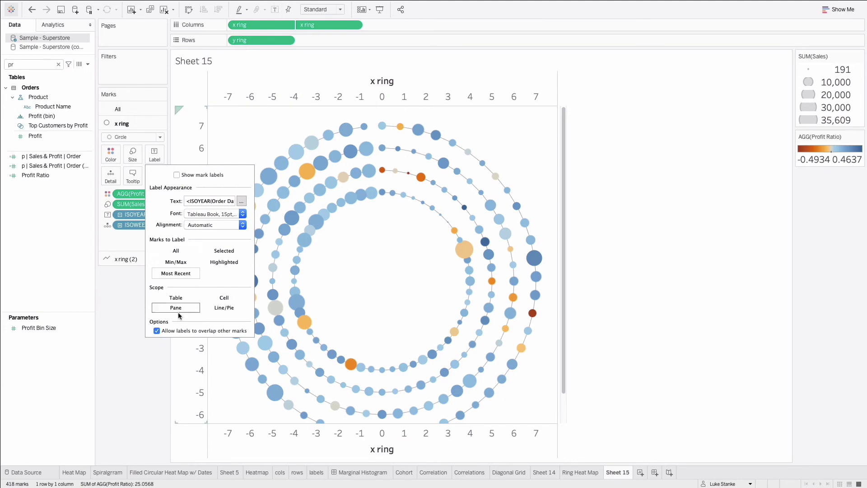
left_click(157, 331)
left_click(122, 232)
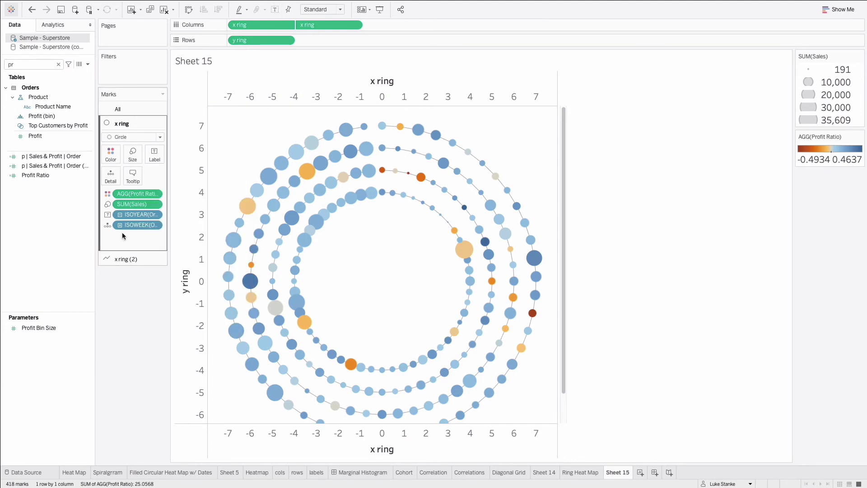
left_click_drag(127, 215, 113, 181)
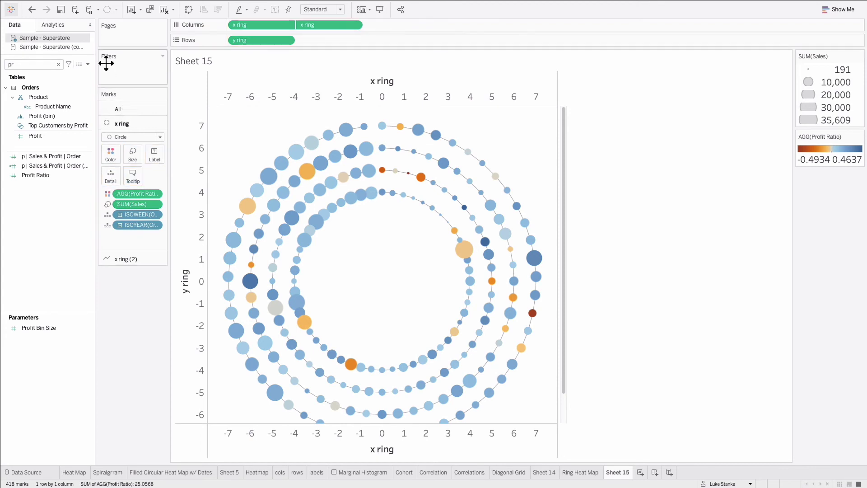
left_click(87, 64)
- Create a calculated field 'year labels' beginning IF ISOWEEK([Order Date]) = 1
left_click(49, 73)
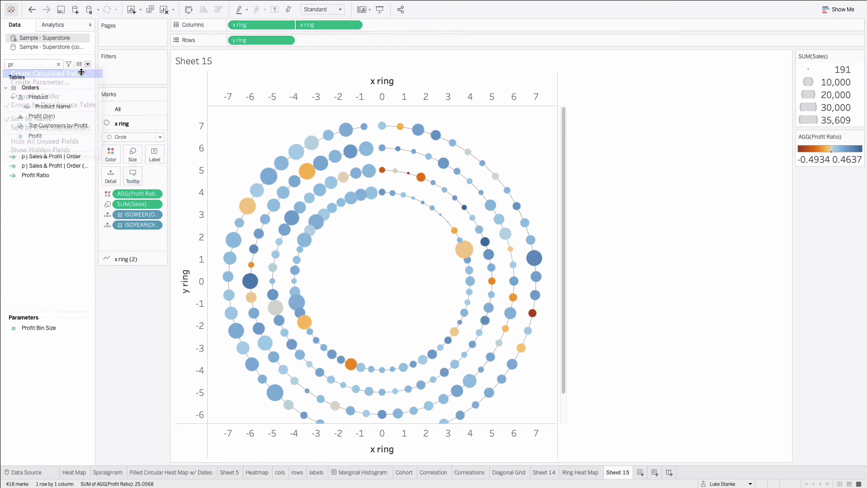
type("year labels")
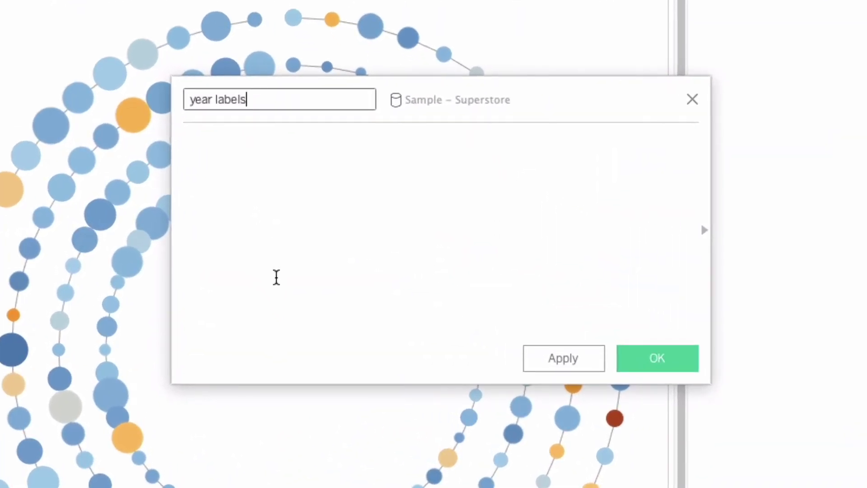
left_click(276, 278)
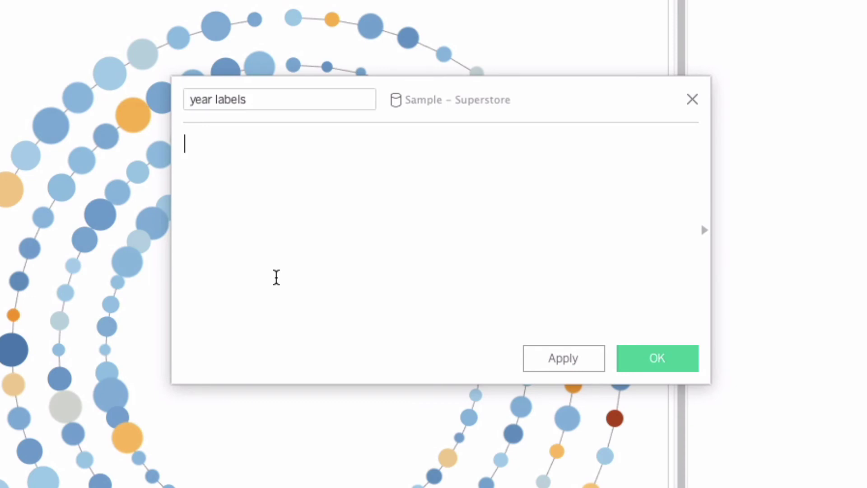
type("IF ISOW")
key("Return")
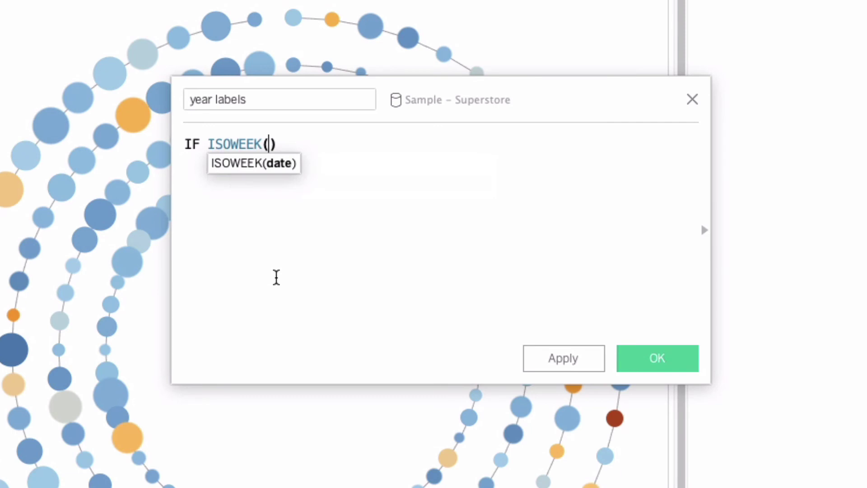
type("Ord")
key("Return")
type("= 1")
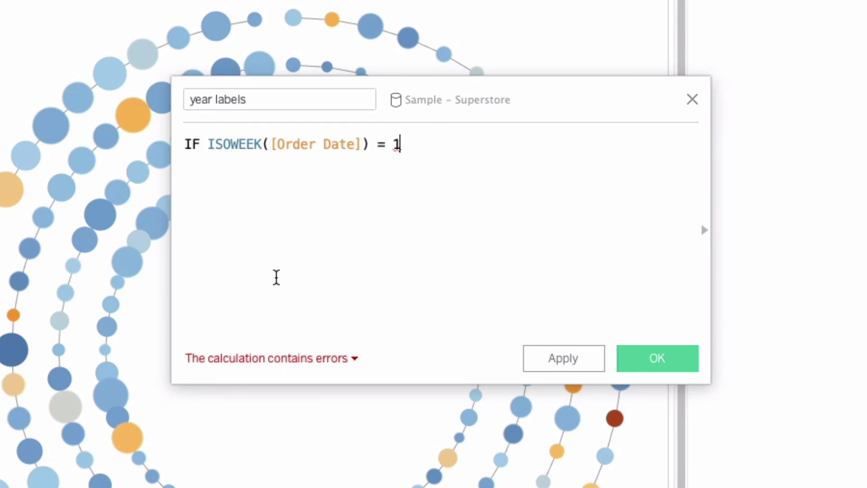
key("Return")
- Finish the formula with THEN ISOYEAR([Order Date]) END and save the calculation
type("THEN YE")
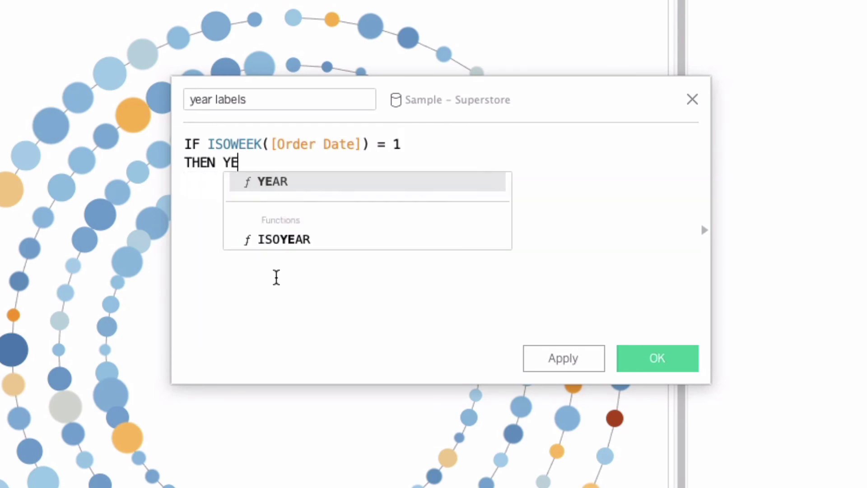
type("AR")
key("BackSpace")
key("BackSpace")
key("BackSpace")
key("BackSpace")
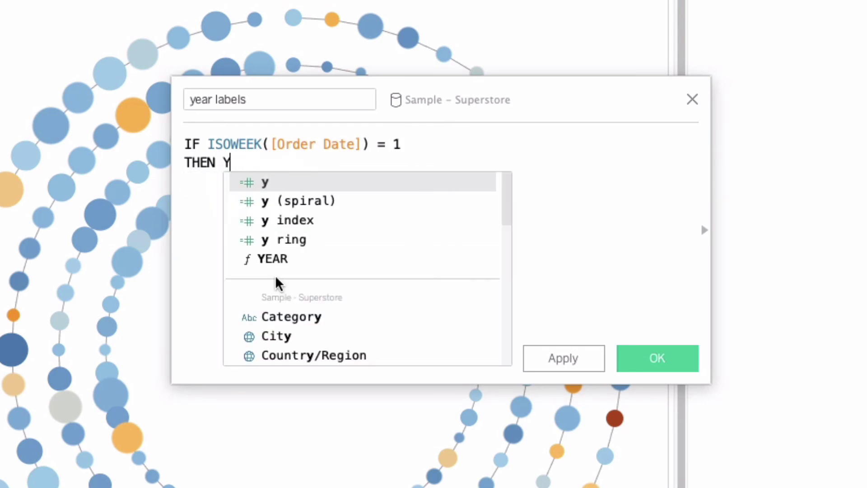
type("ISOW")
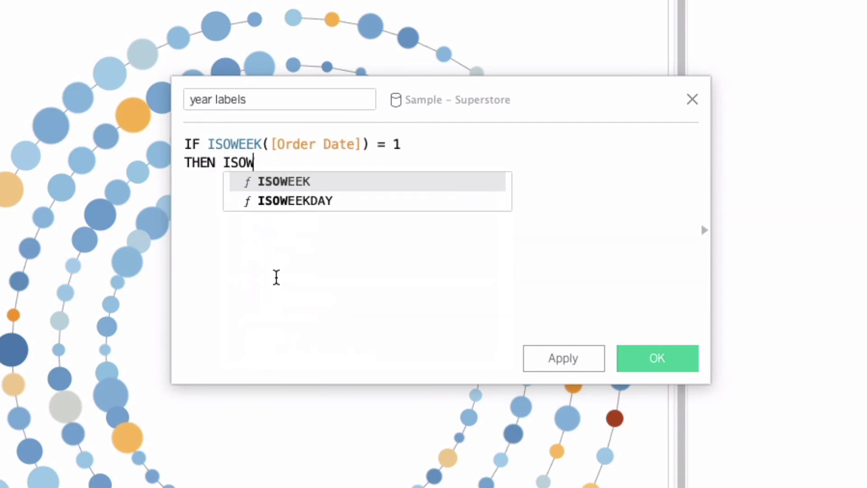
key("BackSpace")
type("YE")
key("Return")
type("Ord")
key("Return")
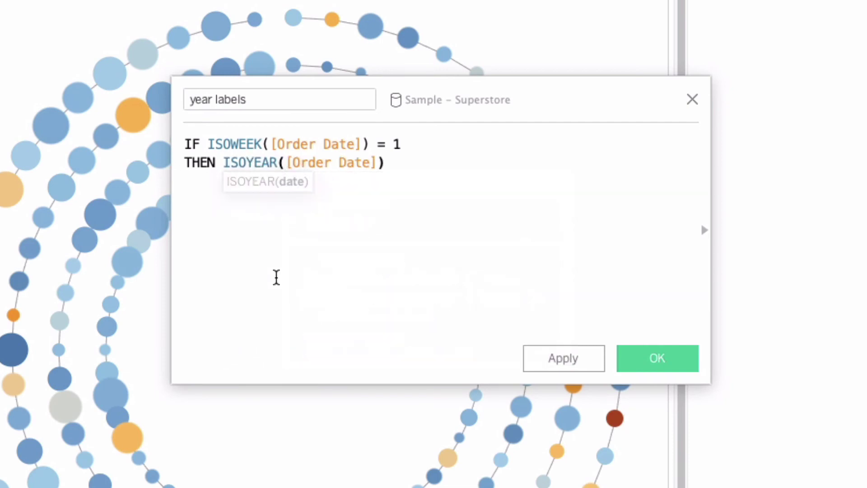
key("Right")
key("Return")
type("END")
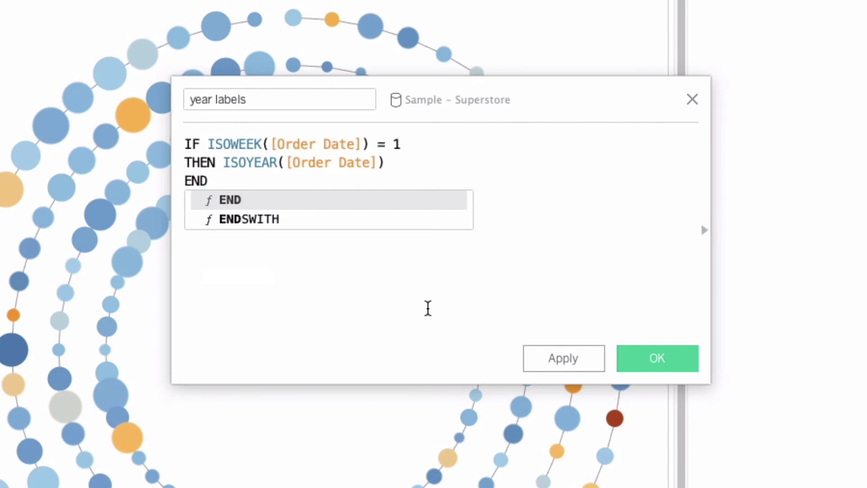
key("Escape")
left_click(590, 359)
left_click(617, 330)
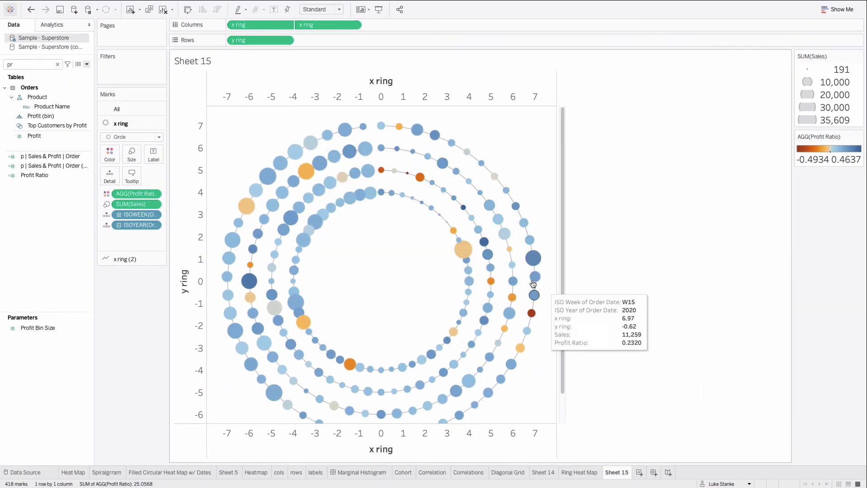
- Search 'lab' and put year labels on the circles' Label as a dimension
left_click(41, 69)
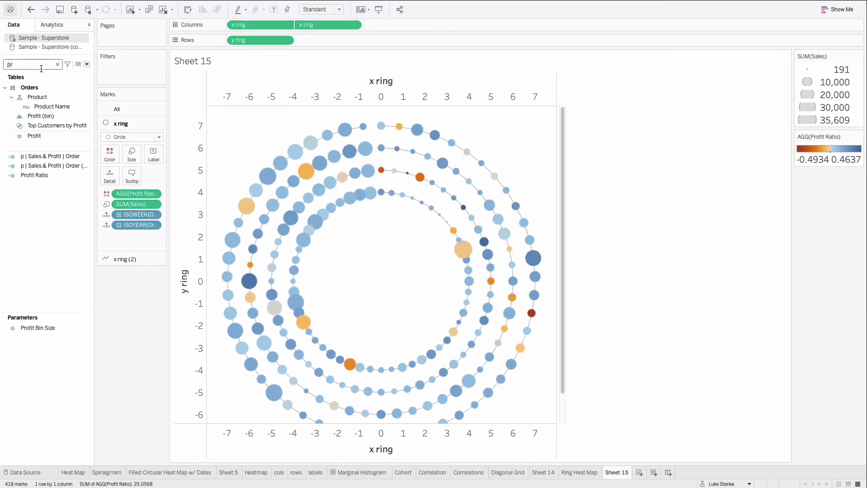
key("BackSpace")
key("BackSpace")
type("lab")
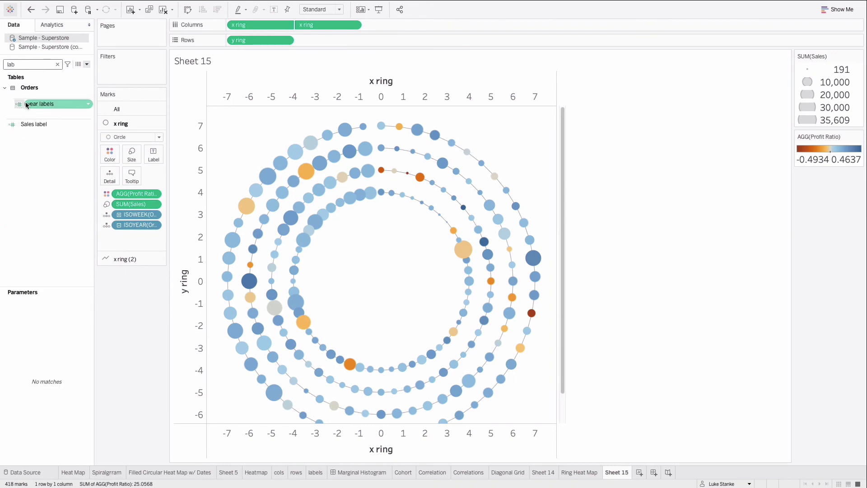
left_click_drag(32, 104, 157, 158)
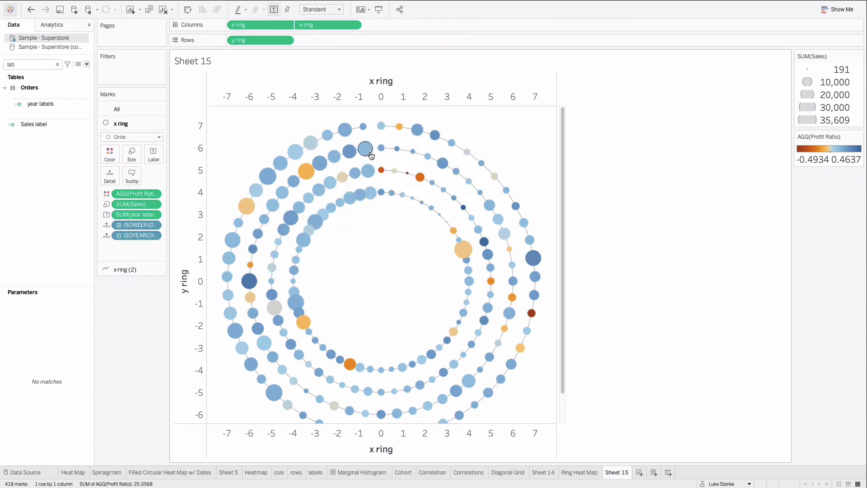
left_click(153, 215)
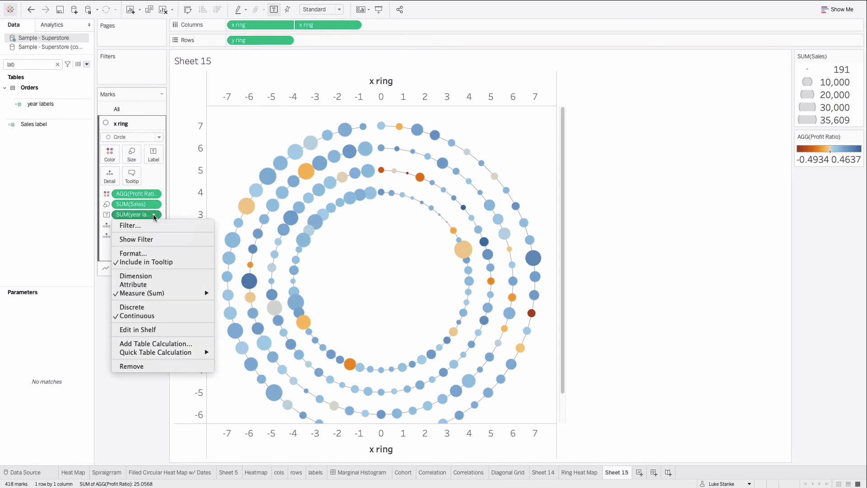
left_click(160, 276)
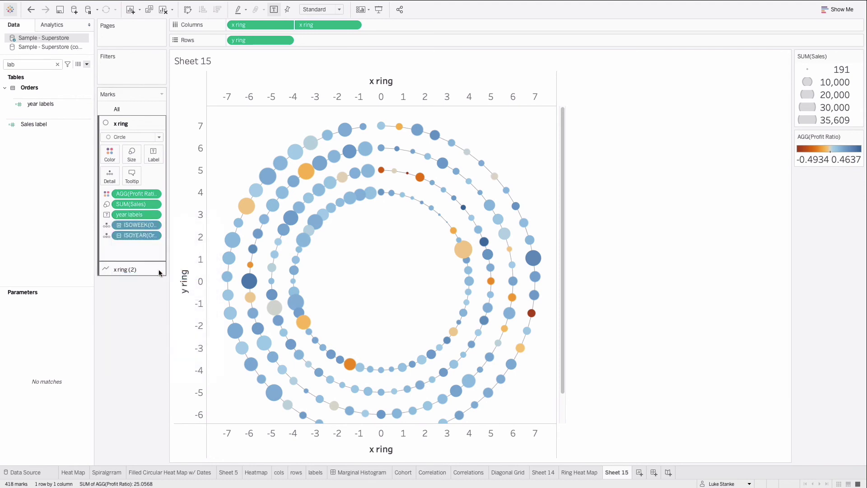
left_click(153, 153)
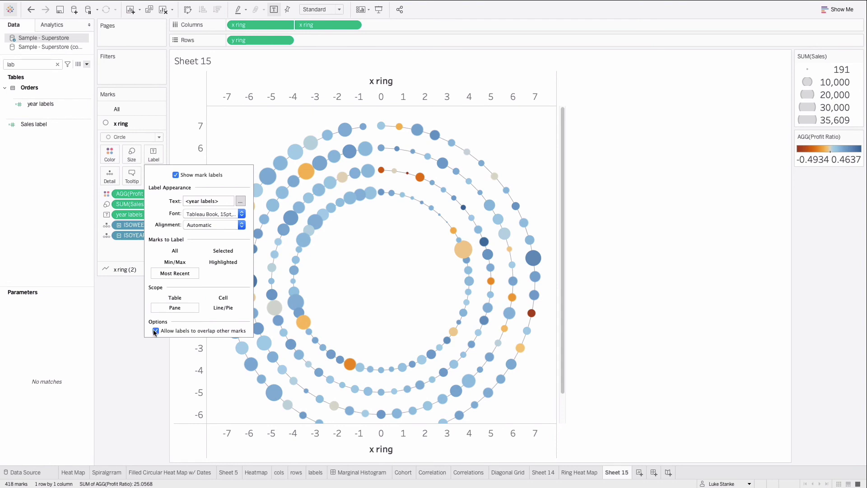
- Left-align the year labels horizontally in the Label alignment options
left_click(225, 229)
left_click(209, 267)
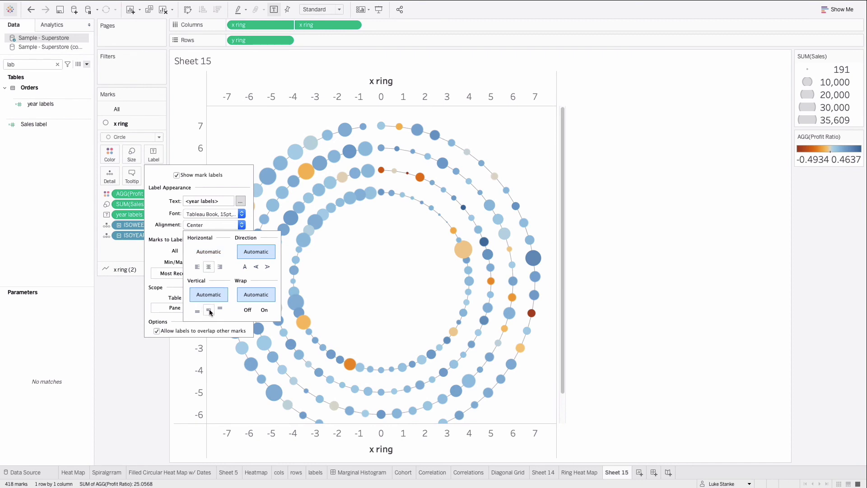
left_click(197, 266)
left_click(421, 252)
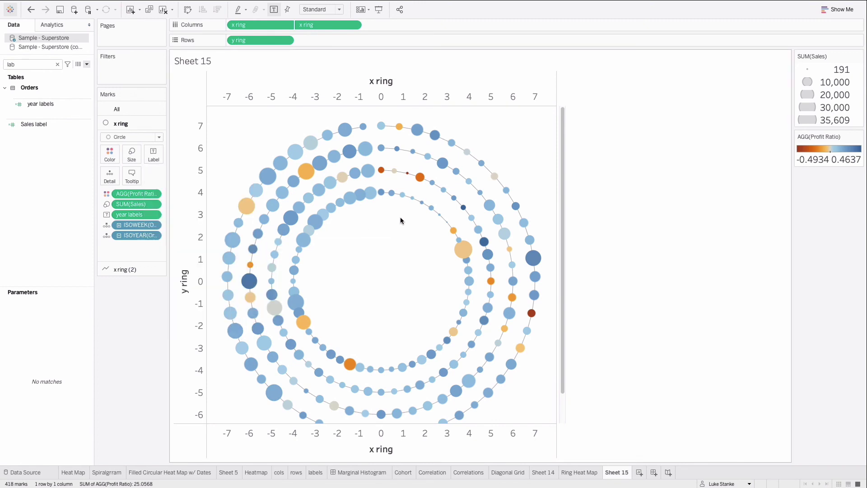
mouse_move(381, 193)
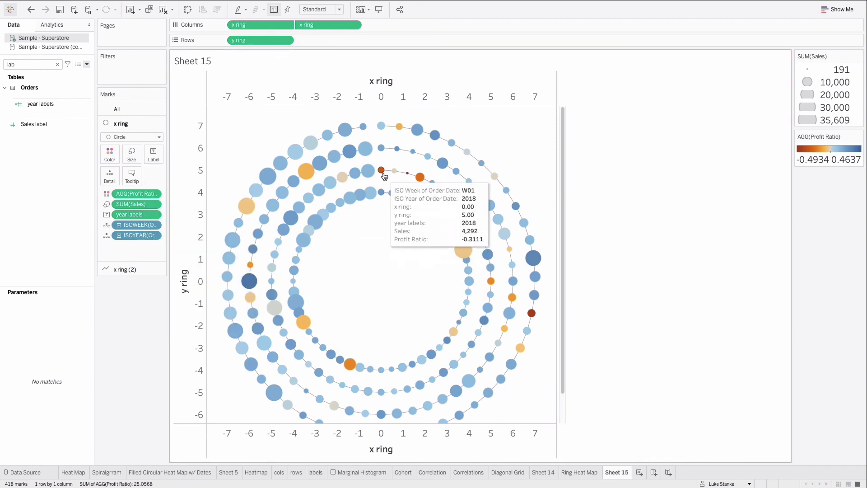
mouse_move(382, 149)
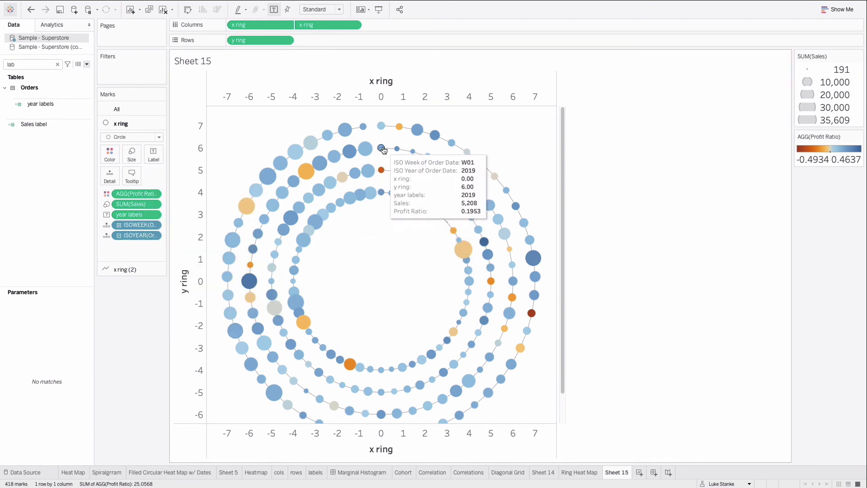
left_click(153, 153)
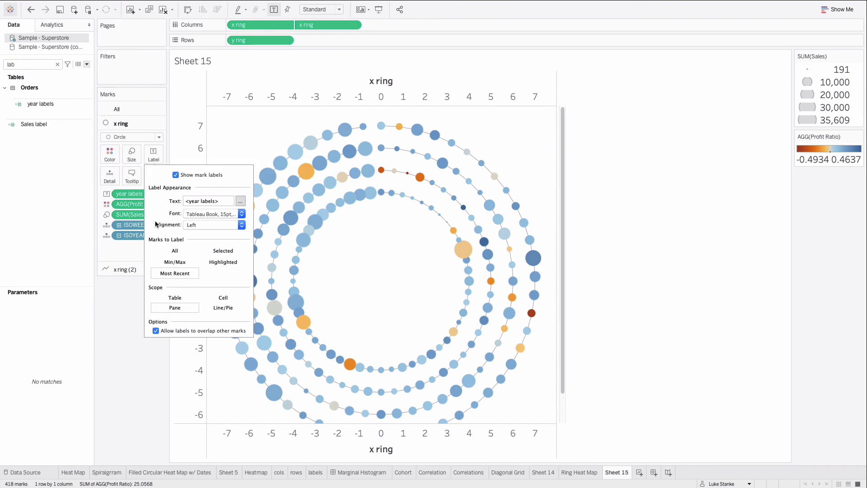
- Label all marks, allow labels to overlap, and centre them vertically
left_click(175, 251)
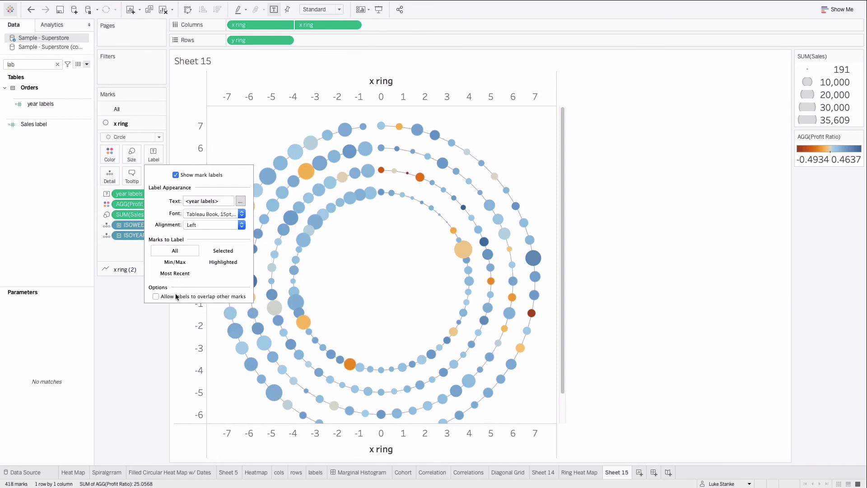
left_click(175, 297)
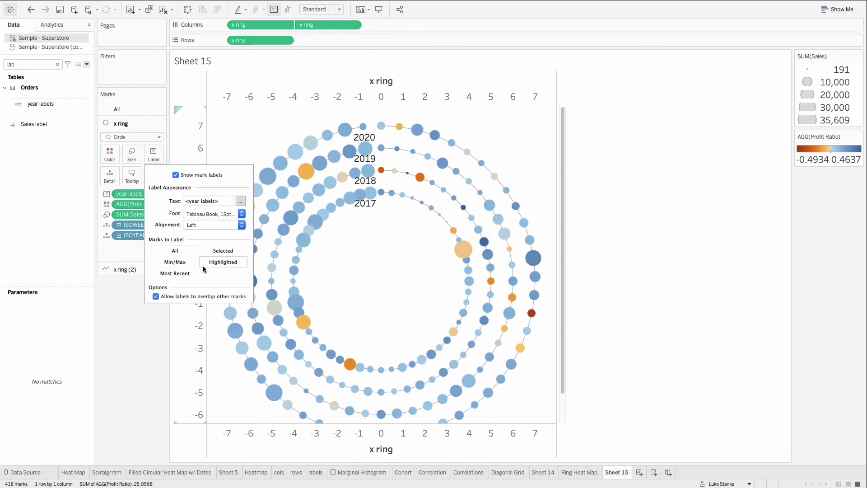
left_click(195, 225)
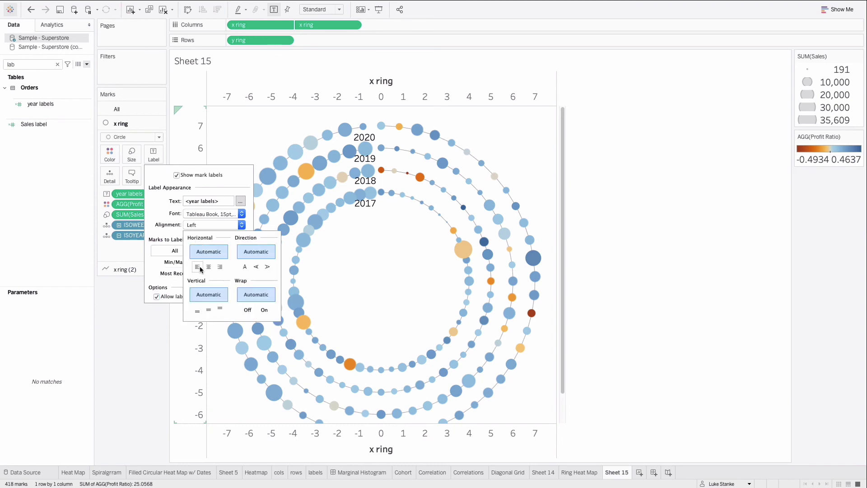
left_click(209, 310)
left_click(357, 286)
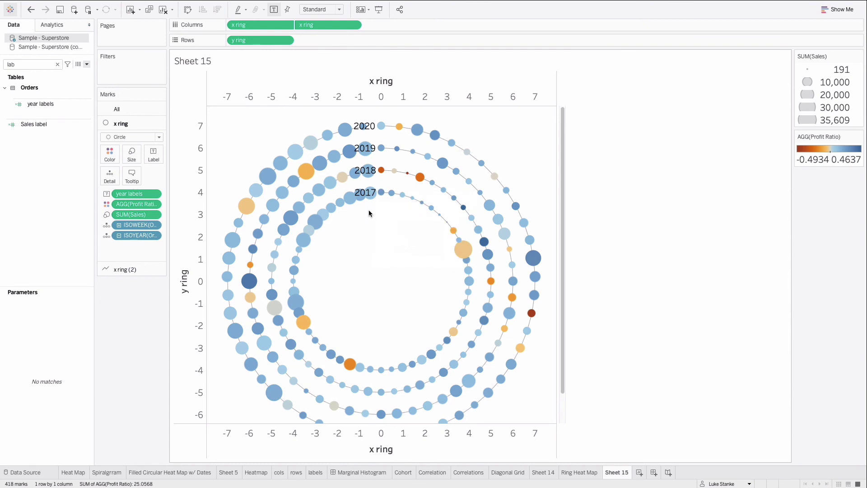
- Centre the year labels horizontally, place them on top, and turn wrapping off
left_click(153, 155)
left_click(216, 225)
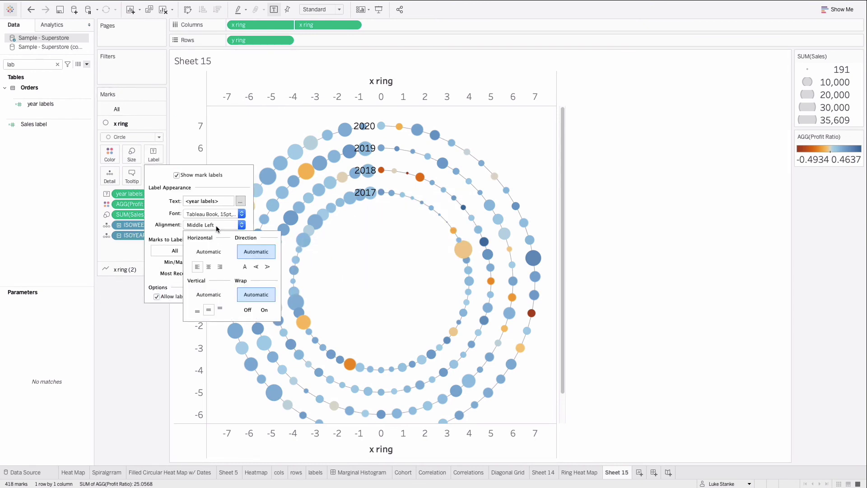
left_click(209, 267)
left_click(248, 310)
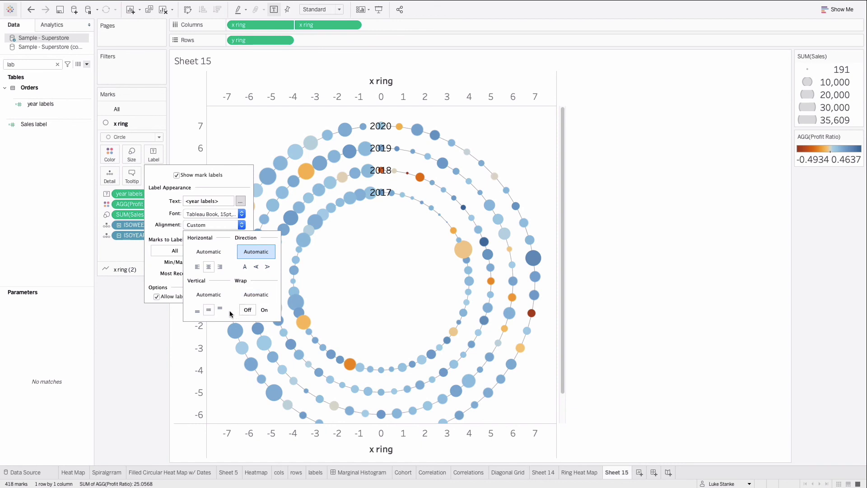
left_click(219, 309)
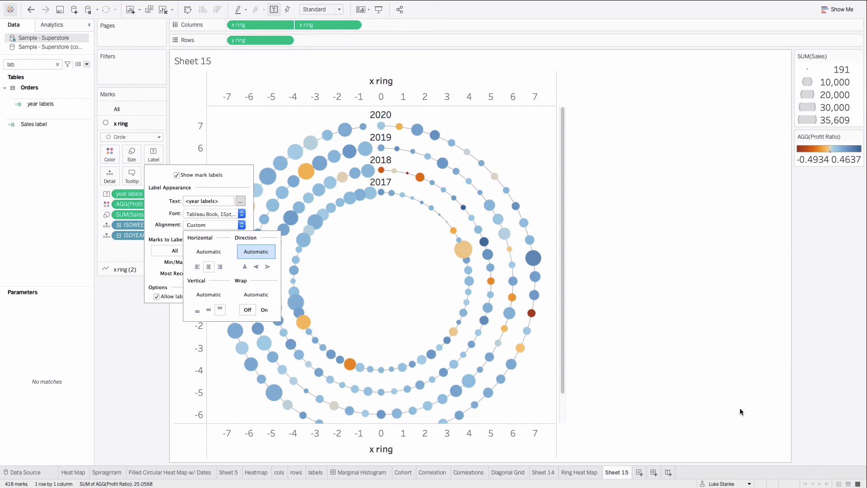
- Turn off Show Header on both the x ring and y ring axes
left_click(492, 437)
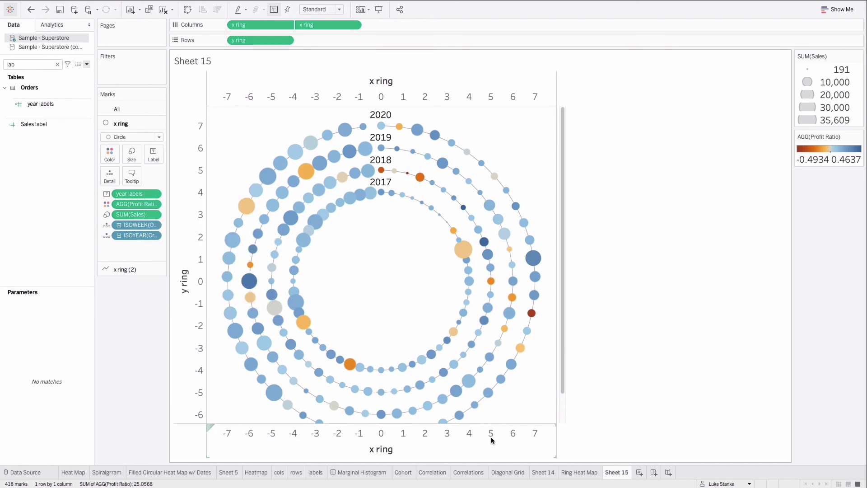
right_click(491, 437)
left_click(510, 416)
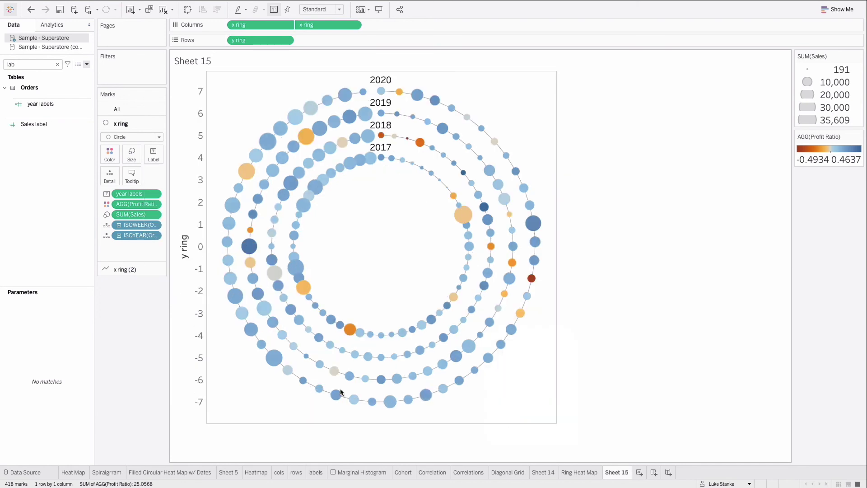
right_click(190, 337)
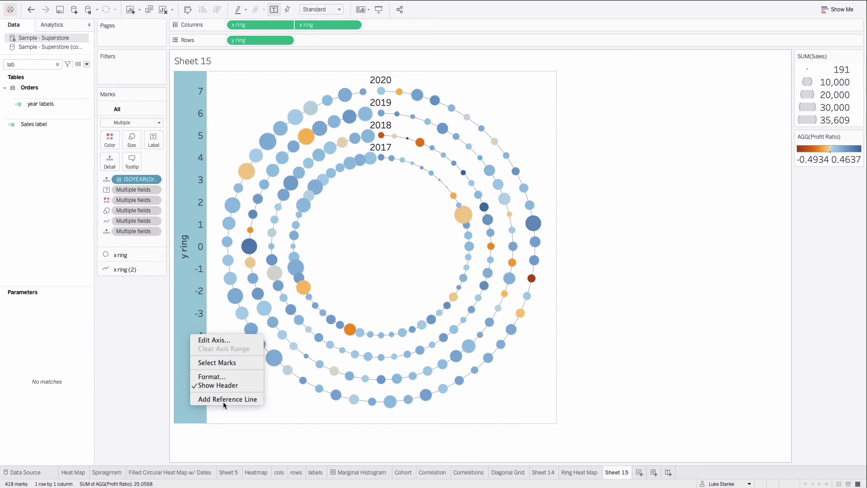
left_click(221, 386)
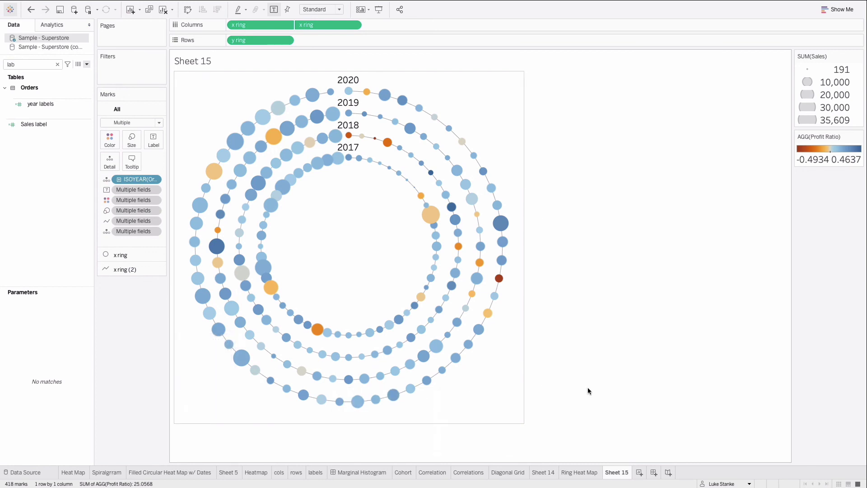